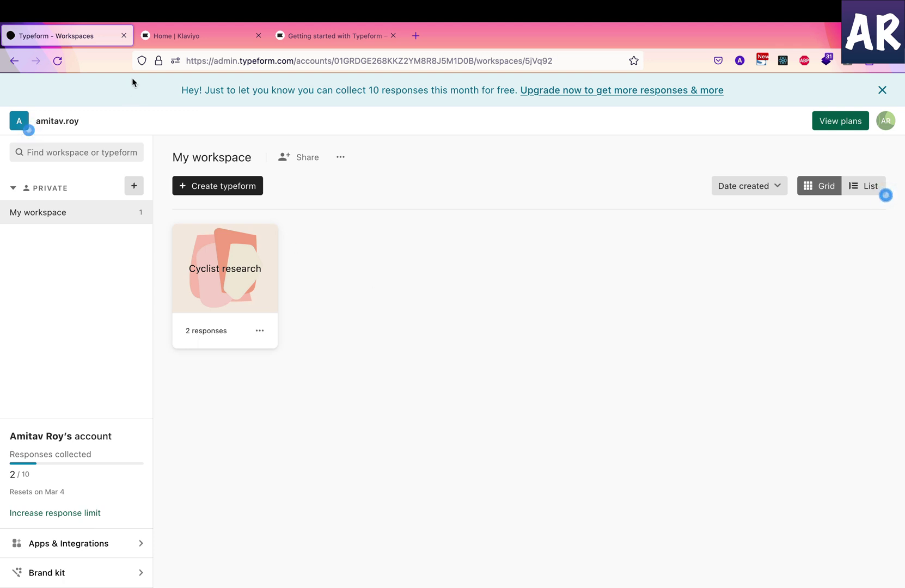
In Klaviyo, open the Typeform integration settings and show advanced options syncing form hash ObgPPs5F
{"action": "left_click", "coordinate": [198, 35]}
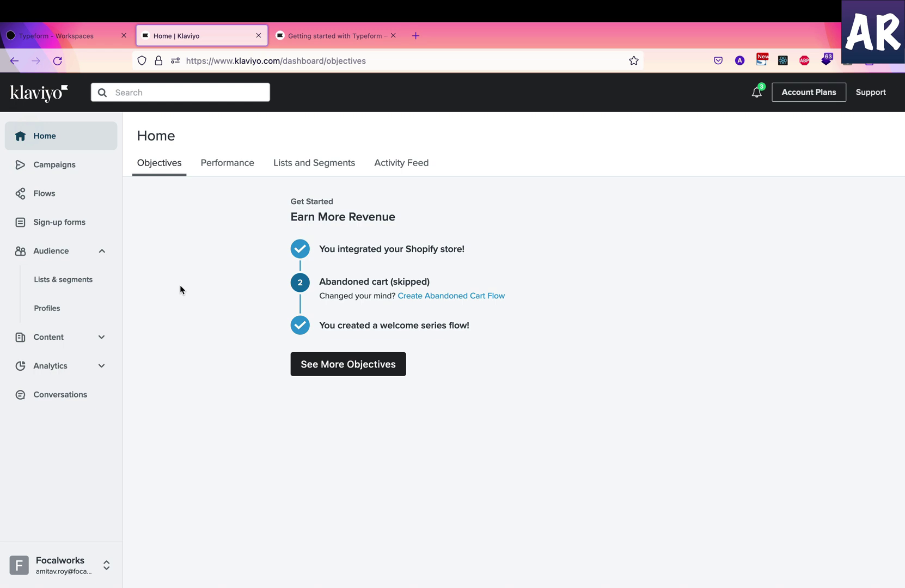
{"action": "left_click", "coordinate": [89, 567]}
{"action": "left_click", "coordinate": [190, 524]}
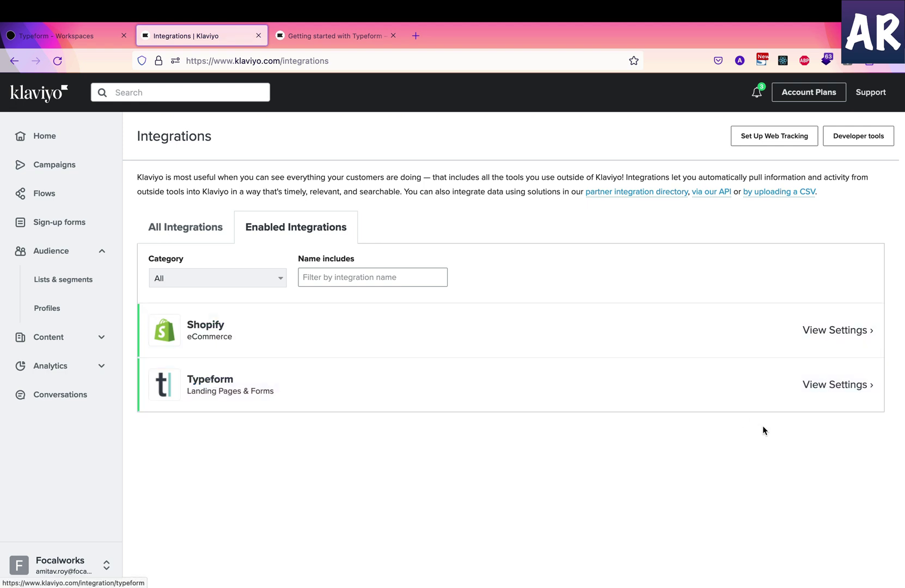
{"action": "left_click", "coordinate": [825, 379]}
{"action": "left_click", "coordinate": [151, 226]}
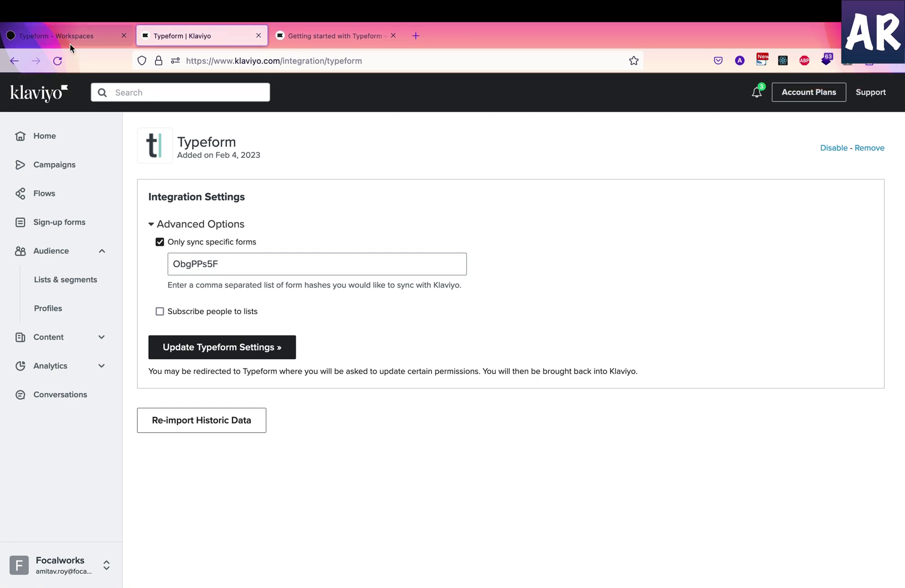
Open the Cyclist research form in Typeform to check its form ID, then return to Klaviyo
{"action": "left_click", "coordinate": [70, 39]}
{"action": "left_click", "coordinate": [217, 252]}
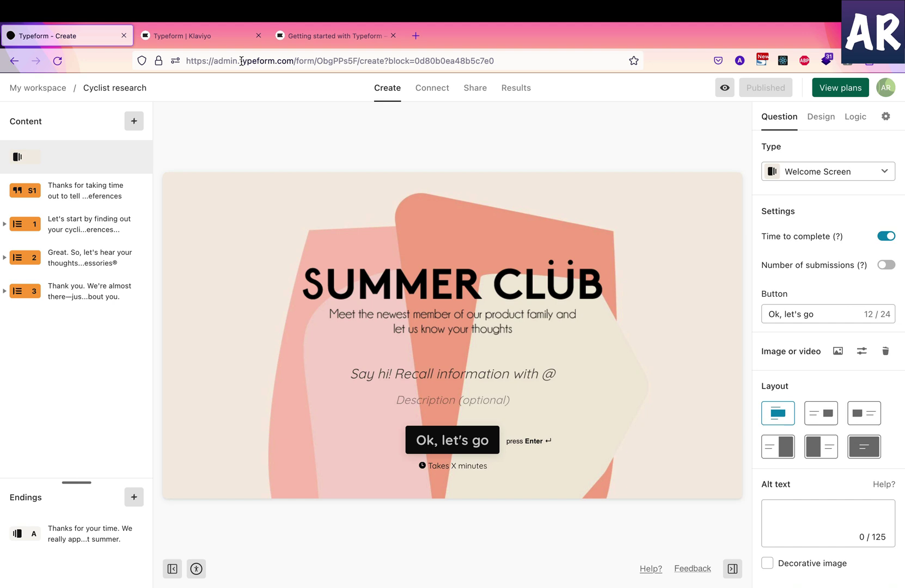
{"action": "left_click", "coordinate": [212, 34]}
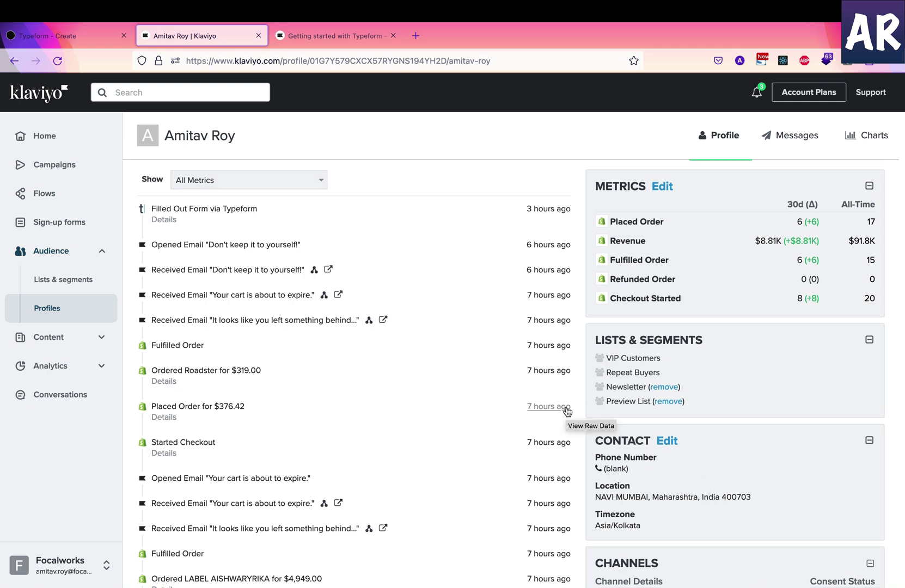
{"action": "scroll", "coordinate": [566, 411], "scroll_direction": "down", "scroll_amount": 5}
{"action": "scroll", "coordinate": [566, 411], "scroll_direction": "down", "scroll_amount": 4}
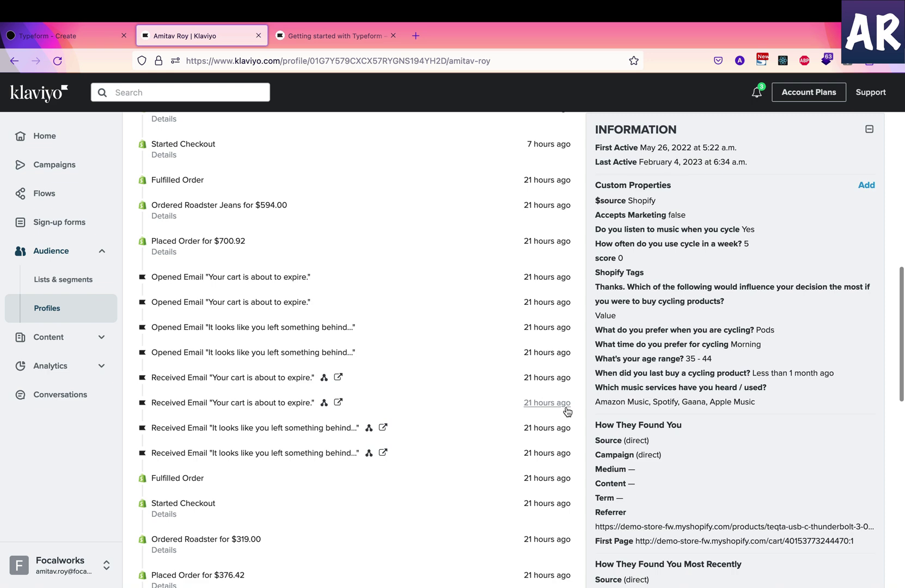
{"action": "scroll", "coordinate": [566, 411], "scroll_direction": "up", "scroll_amount": 2}
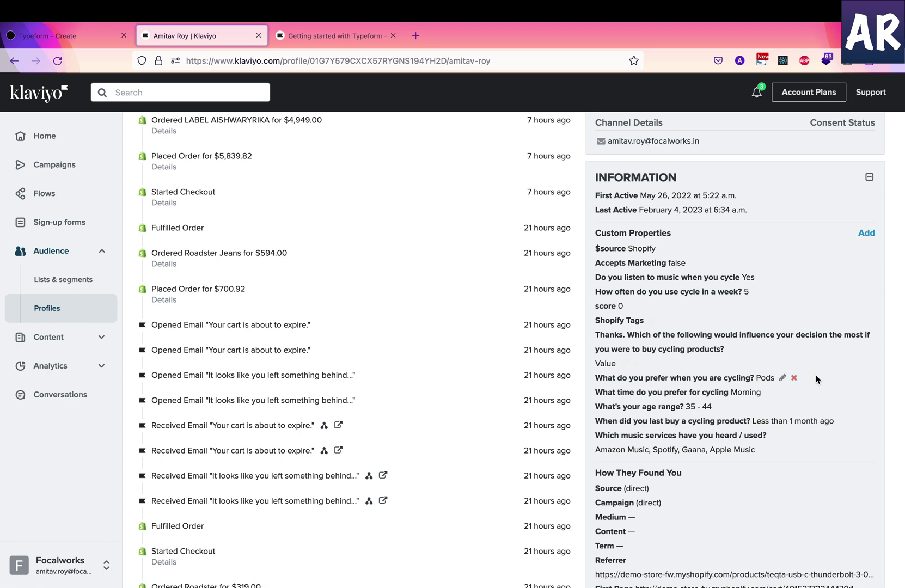
{"action": "scroll", "coordinate": [815, 380], "scroll_direction": "up", "scroll_amount": 1}
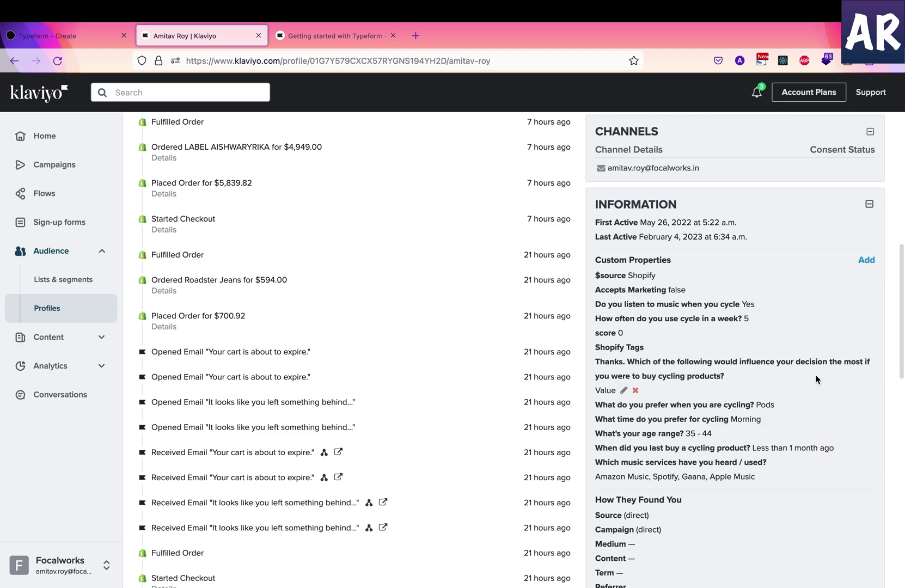
{"action": "scroll", "coordinate": [815, 380], "scroll_direction": "up", "scroll_amount": 10}
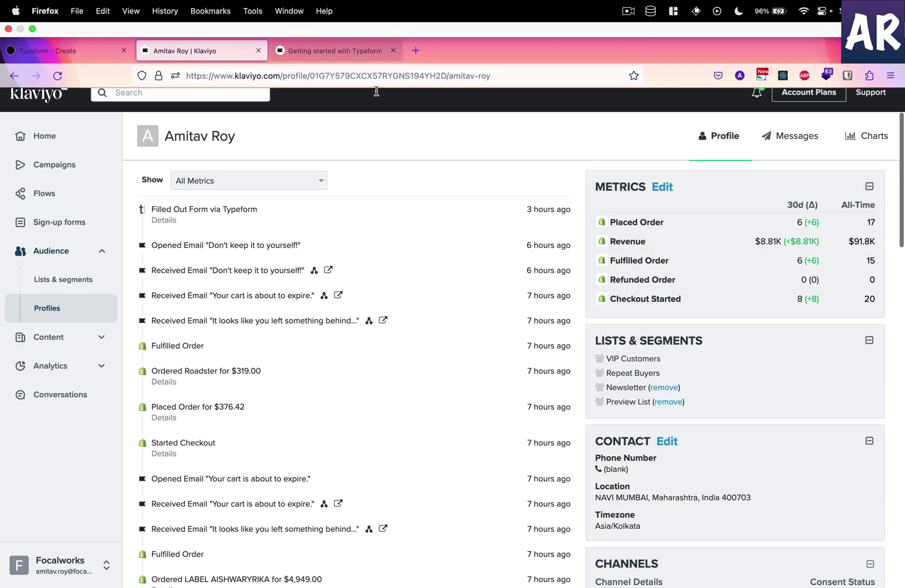
In the Cyclist research editor, expand groups 1 and 2, collapse group 1, and select group 2
{"action": "left_click", "coordinate": [57, 35]}
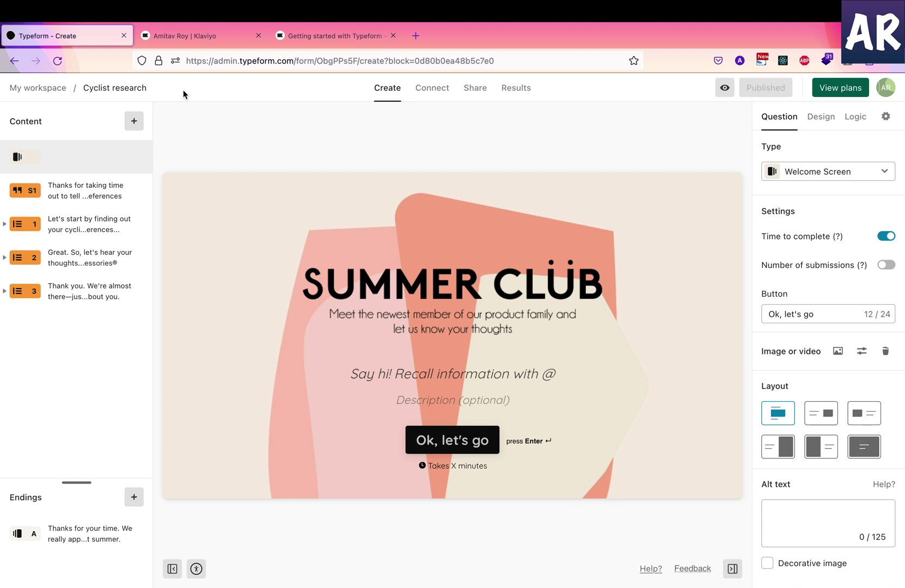
{"action": "key", "text": "Down"}
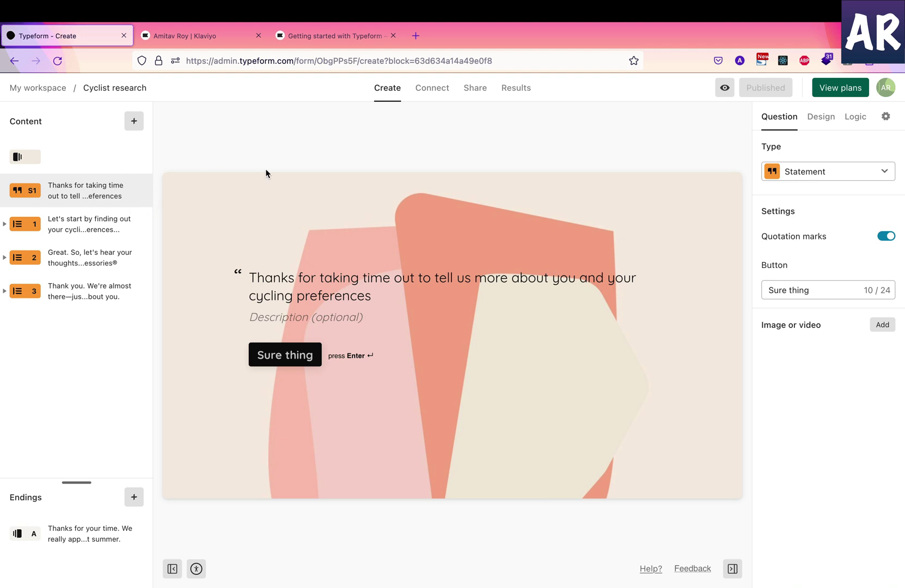
{"action": "left_click", "coordinate": [96, 223]}
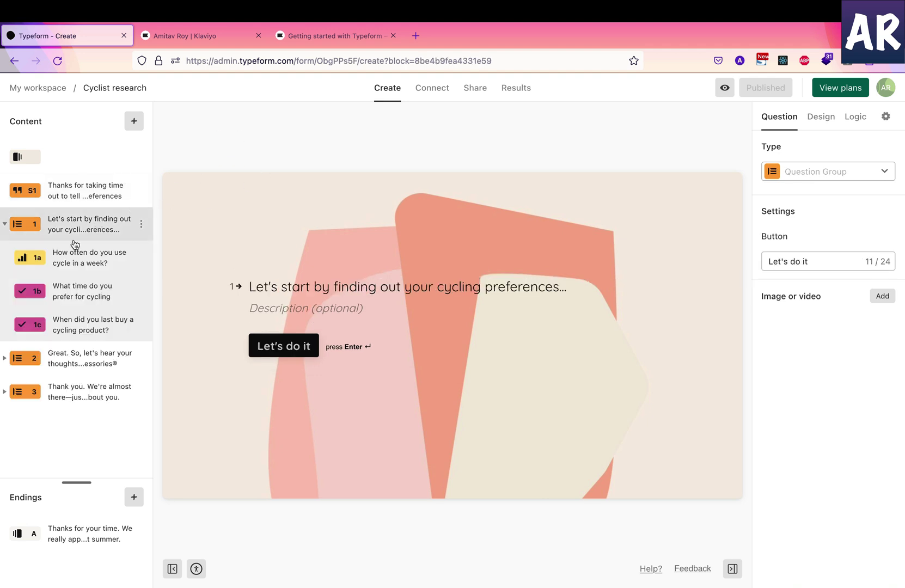
{"action": "left_click", "coordinate": [5, 359]}
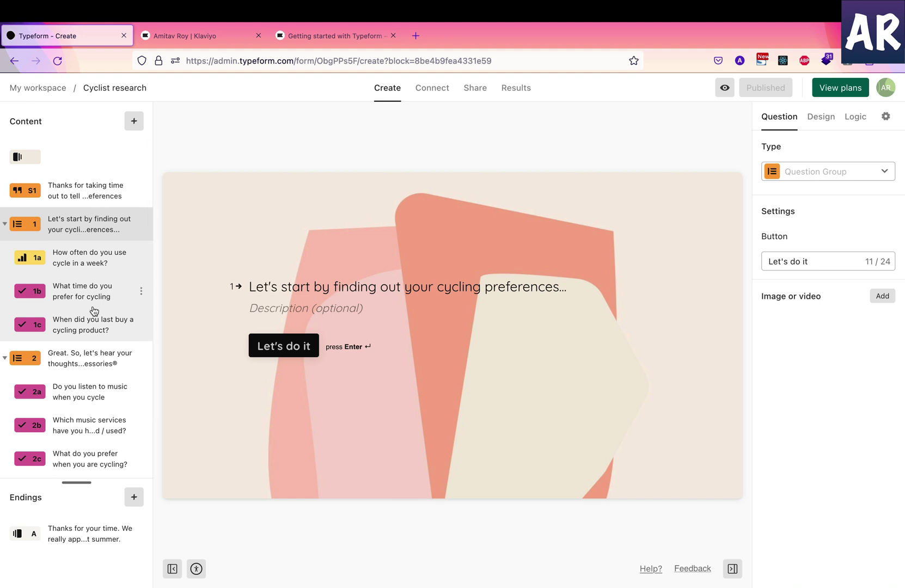
{"action": "scroll", "coordinate": [94, 310], "scroll_direction": "down", "scroll_amount": 1}
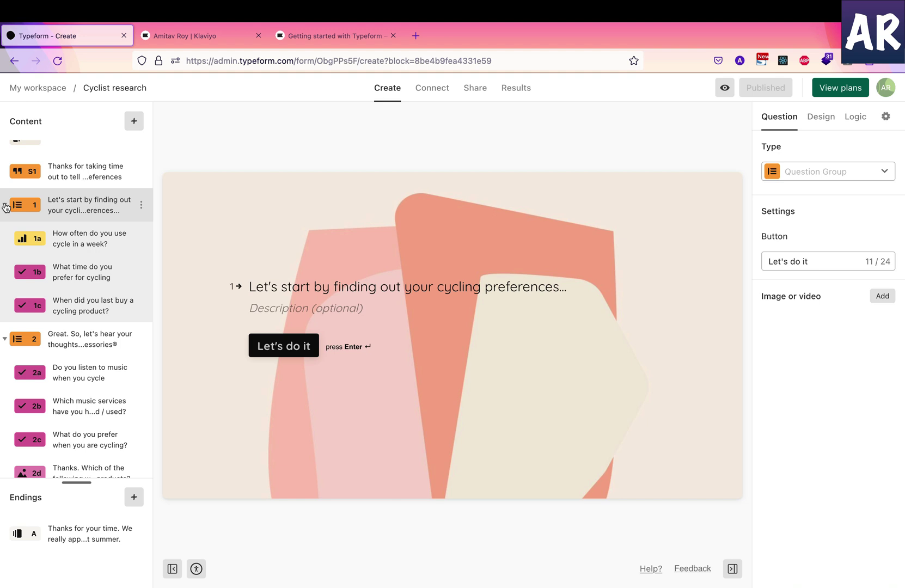
{"action": "left_click", "coordinate": [5, 205]}
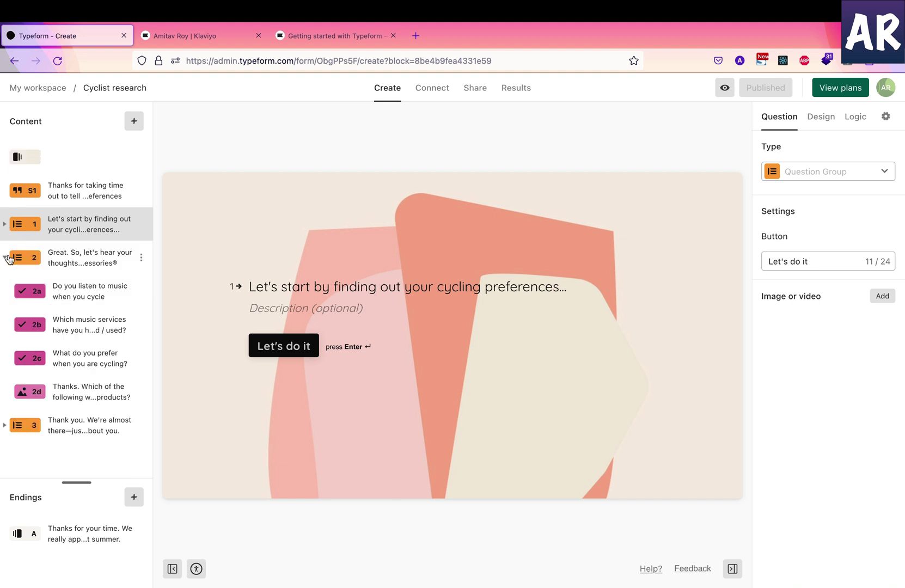
{"action": "left_click", "coordinate": [77, 269]}
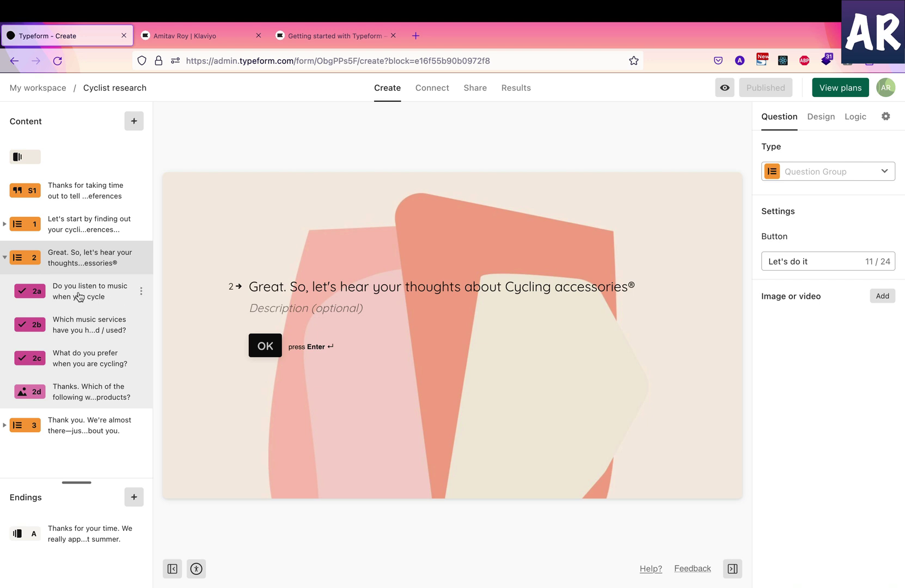
Preview questions 2a, 2b and 2c, then return to 2a 'Do you listen to music when you cycle'
{"action": "left_click", "coordinate": [79, 297]}
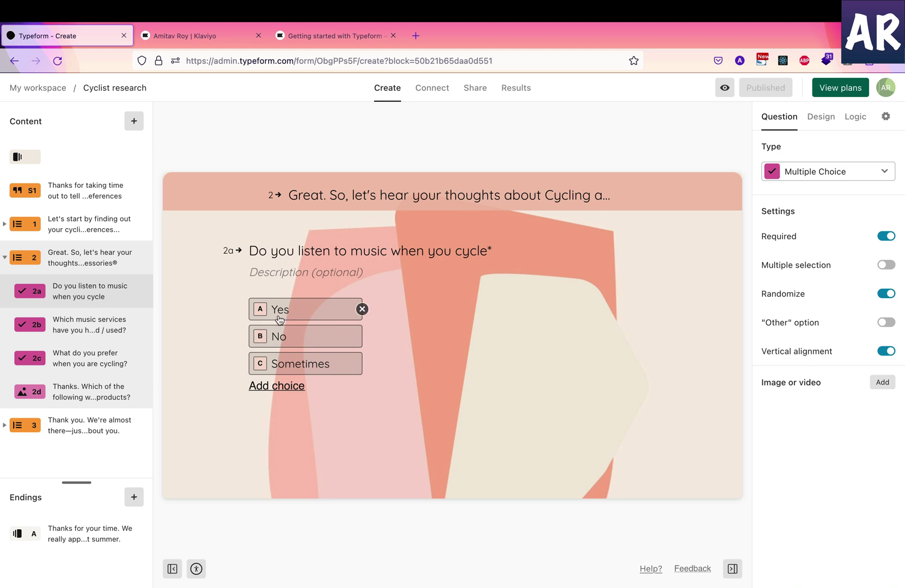
{"action": "left_click", "coordinate": [79, 329]}
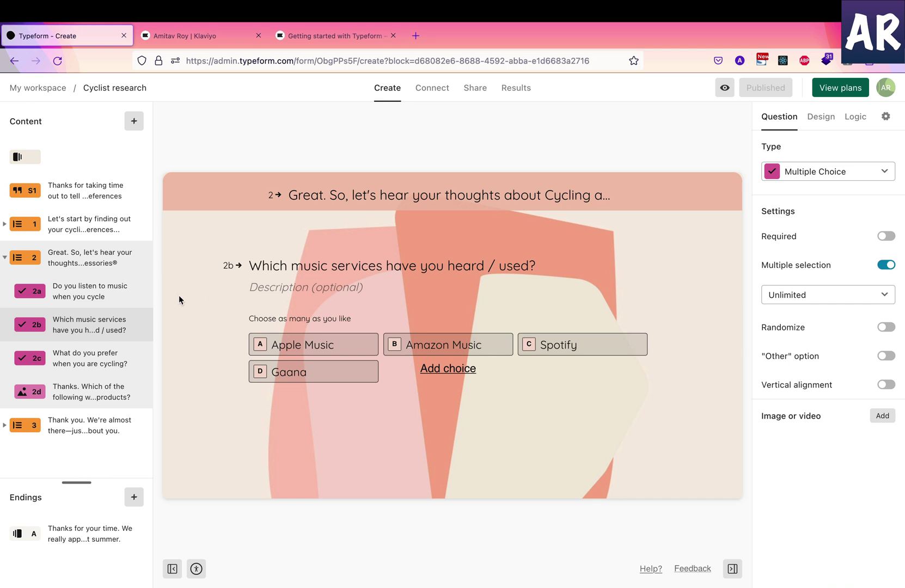
{"action": "left_click", "coordinate": [76, 368]}
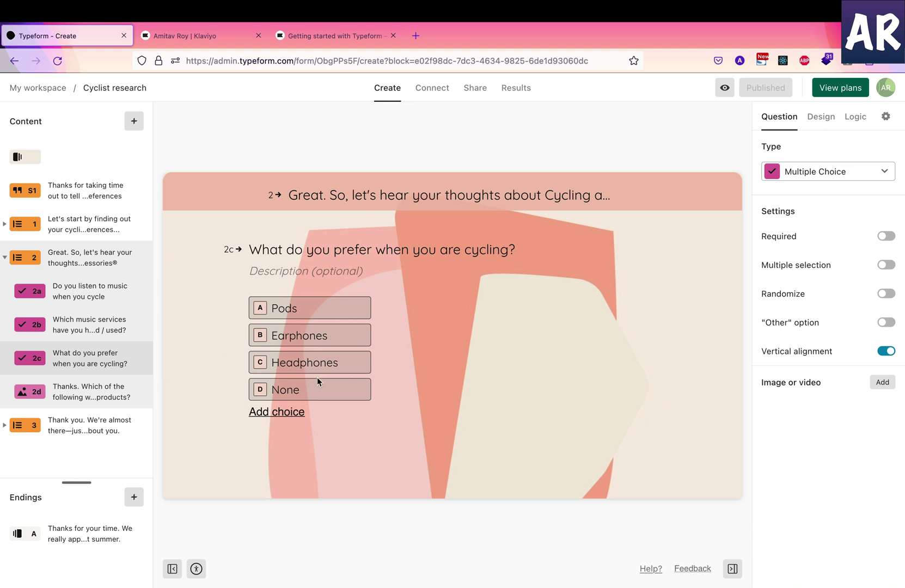
{"action": "left_click", "coordinate": [85, 289]}
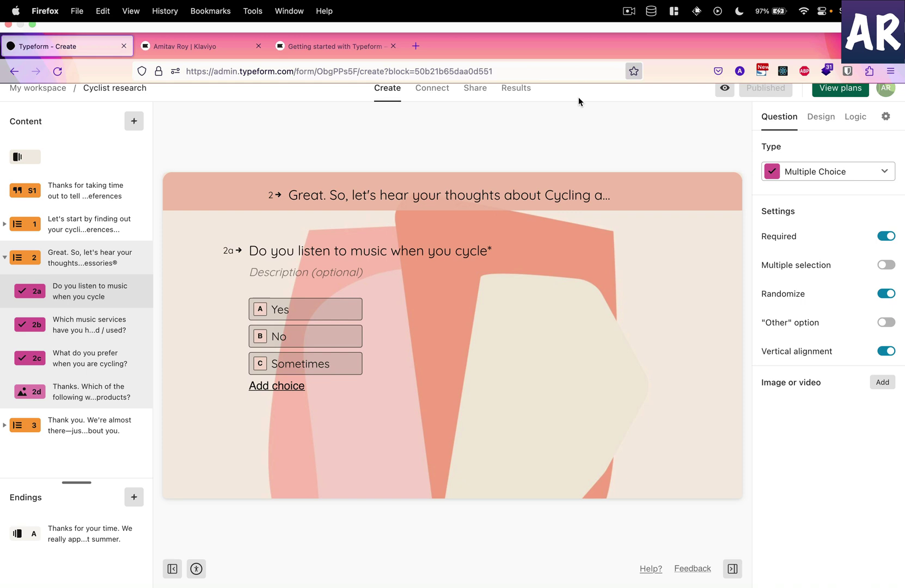
{"action": "left_click", "coordinate": [858, 119]}
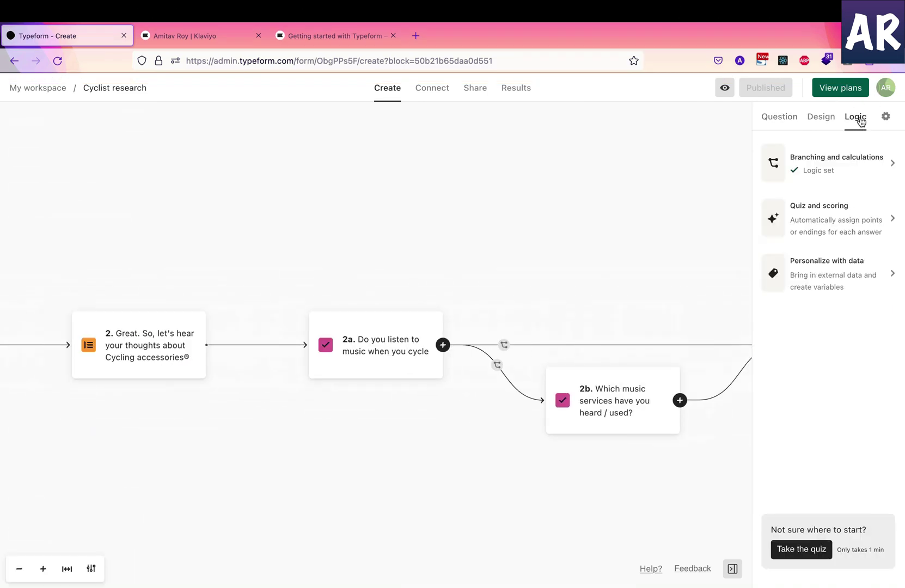
{"action": "left_click_drag", "start_coordinate": [494, 319], "coordinate": [287, 322]}
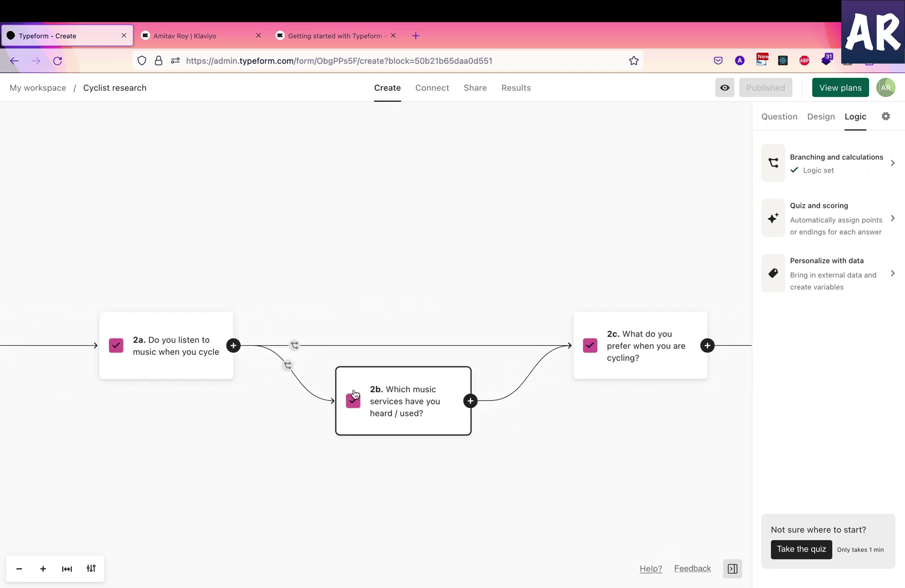
{"action": "left_click", "coordinate": [388, 415]}
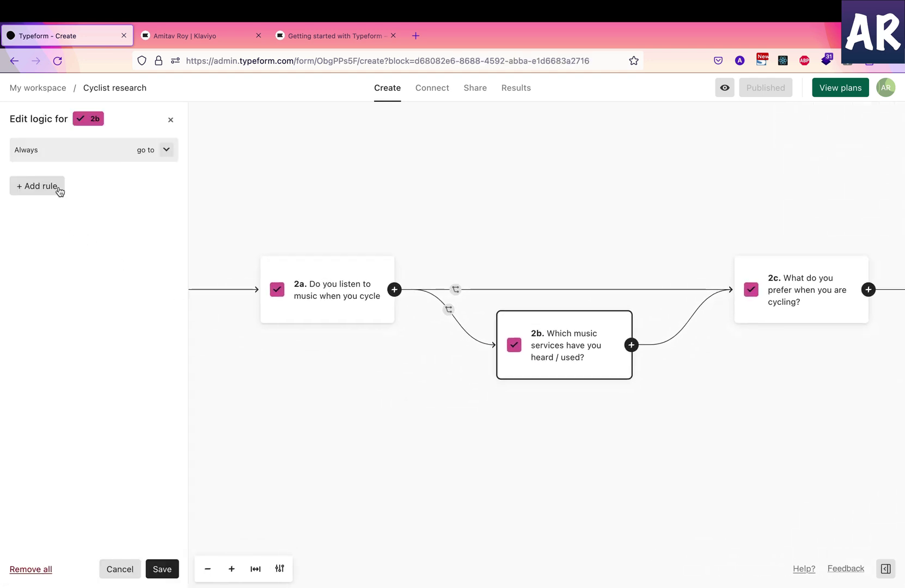
{"action": "left_click", "coordinate": [460, 324]}
{"action": "left_click", "coordinate": [409, 403]}
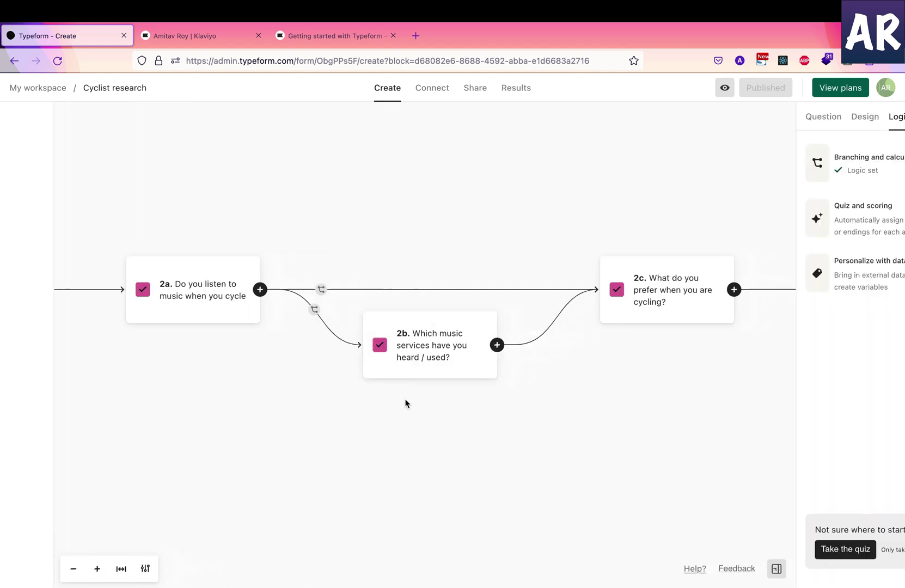
{"action": "left_click", "coordinate": [129, 307]}
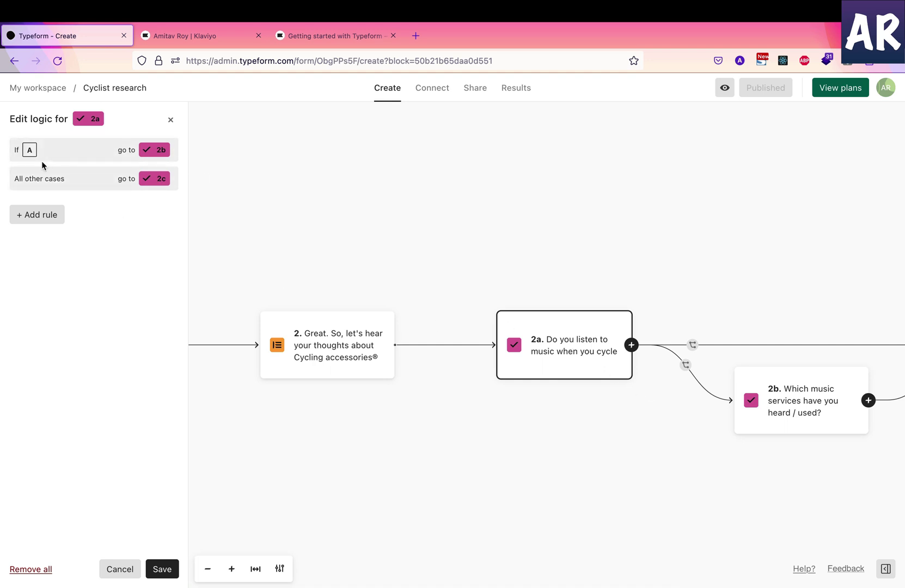
{"action": "left_click", "coordinate": [80, 157]}
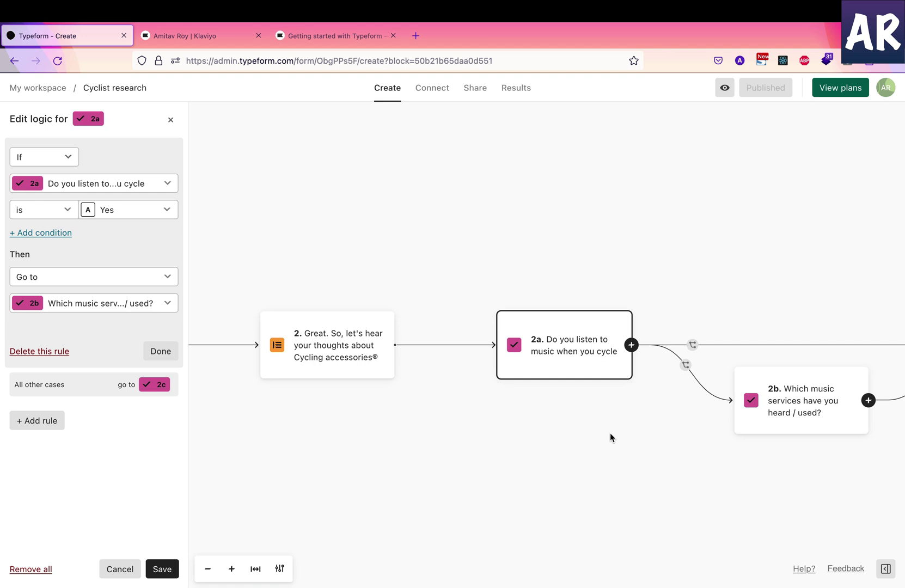
{"action": "left_click_drag", "start_coordinate": [610, 434], "coordinate": [363, 419]}
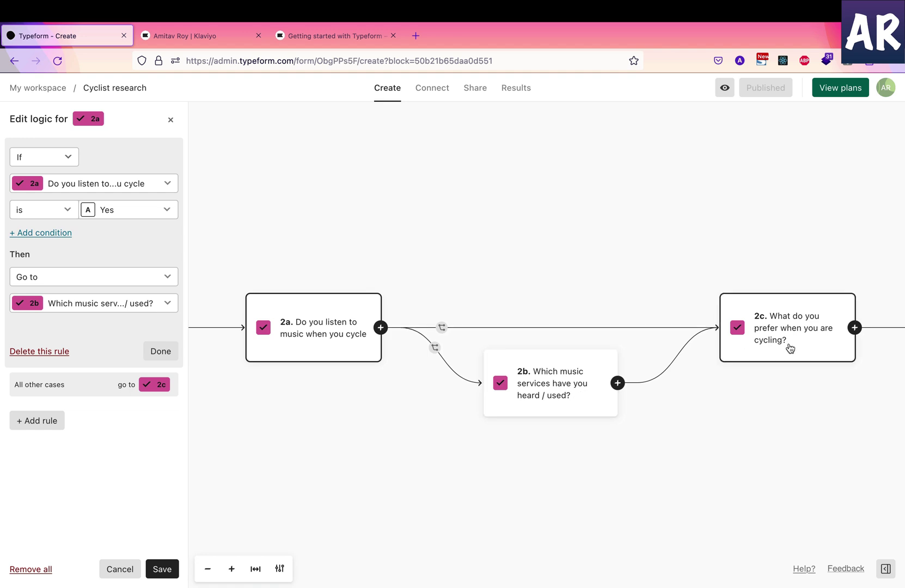
{"action": "left_click", "coordinate": [317, 436]}
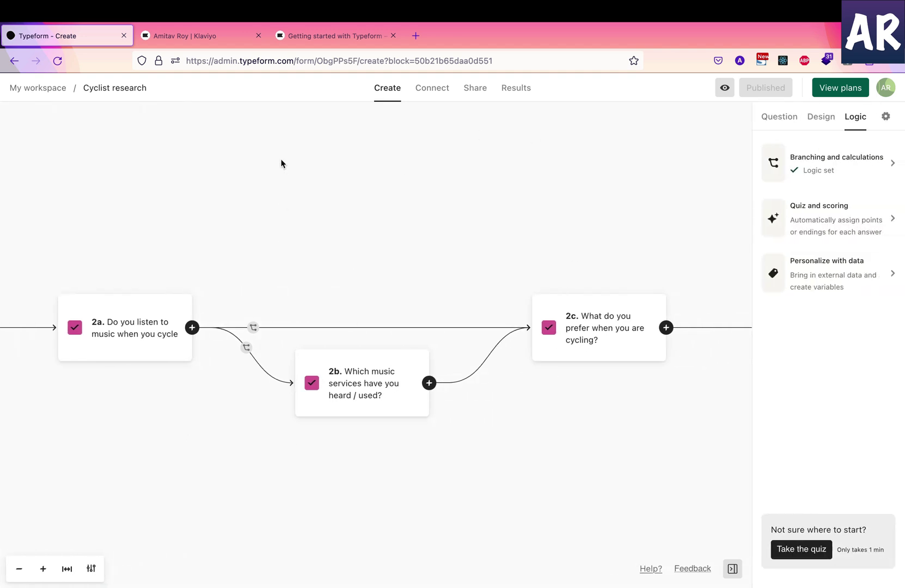
Expand question group 3 and open question 3b, 'How can we email you?'
{"action": "left_click", "coordinate": [790, 124]}
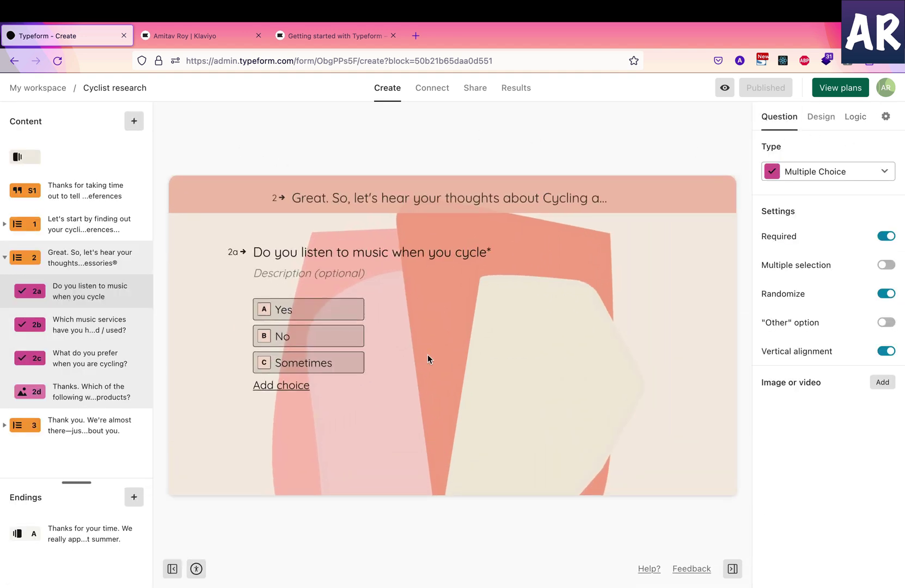
{"action": "left_click", "coordinate": [85, 433]}
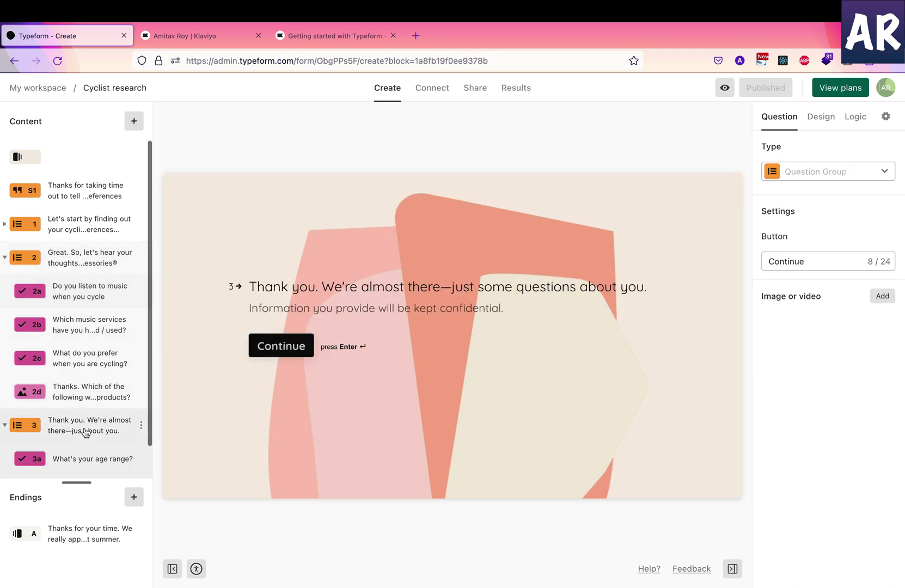
{"action": "scroll", "coordinate": [85, 430], "scroll_direction": "down", "scroll_amount": 1}
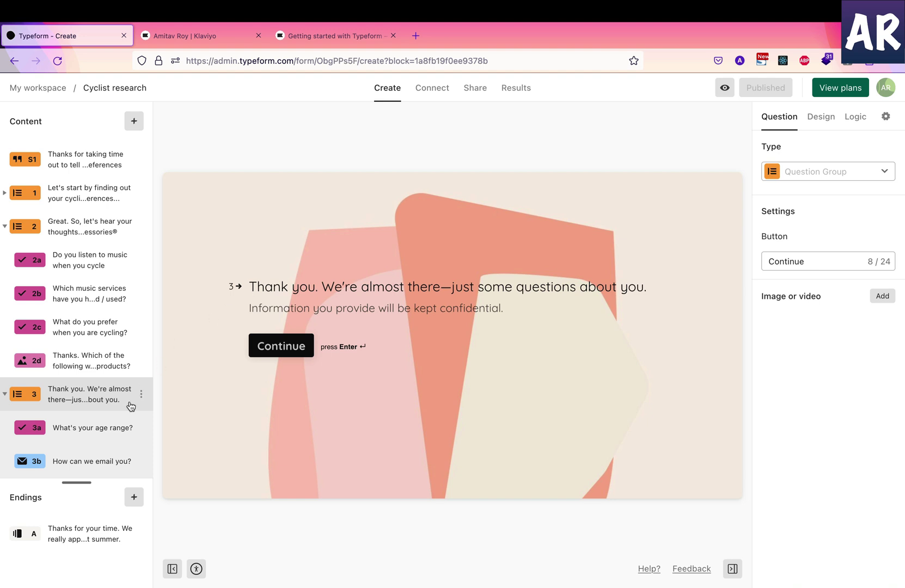
{"action": "left_click", "coordinate": [101, 461]}
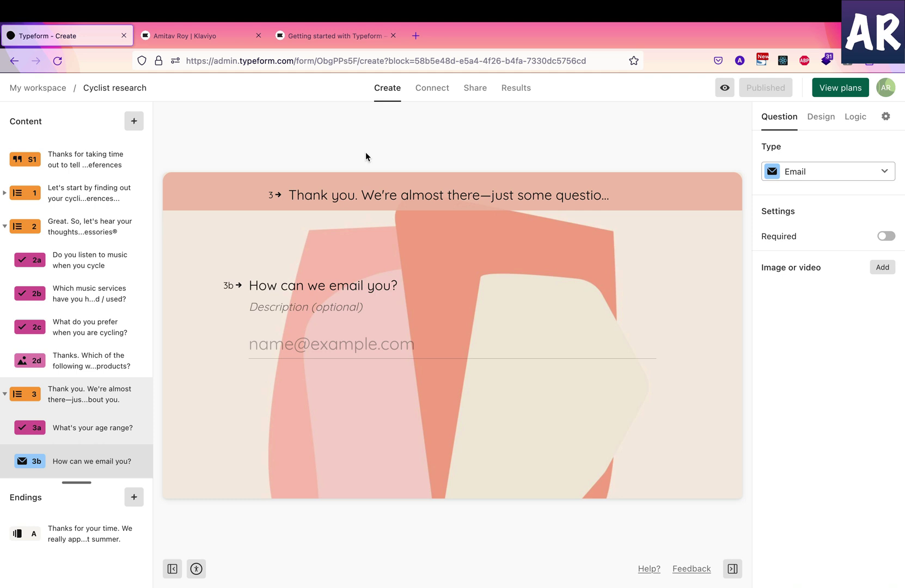
Open the form's Hidden Fields under Logic > Personalize with data
{"action": "left_click", "coordinate": [884, 116]}
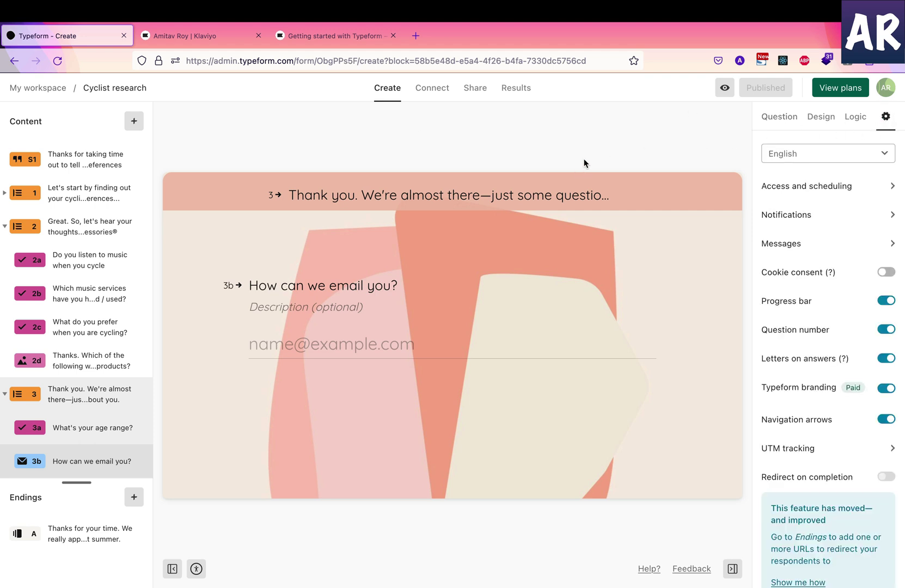
{"action": "left_click", "coordinate": [76, 169]}
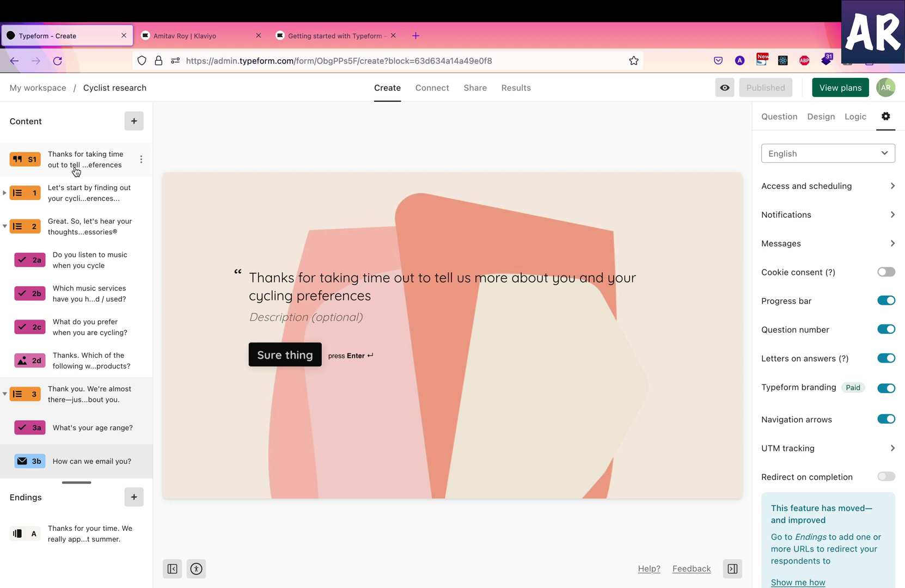
{"action": "left_click", "coordinate": [854, 120]}
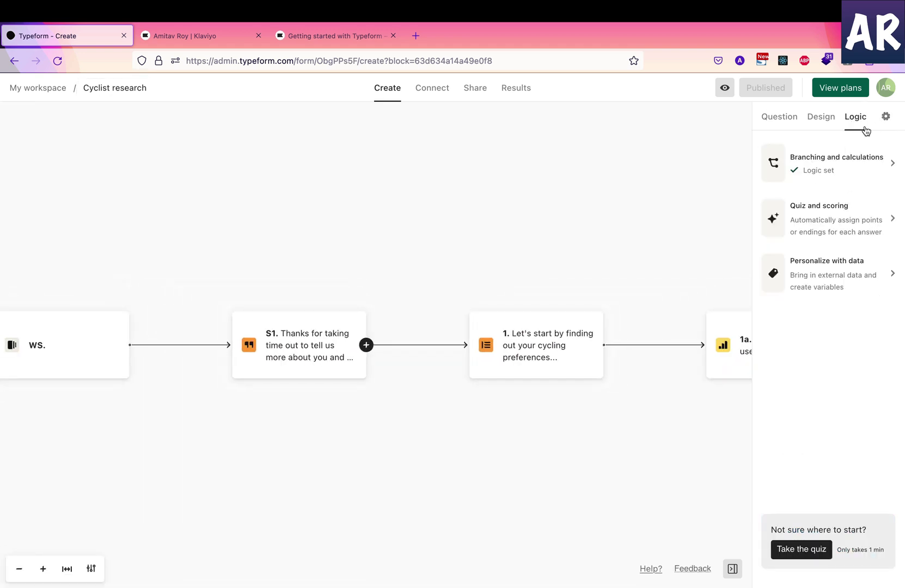
{"action": "left_click", "coordinate": [810, 274]}
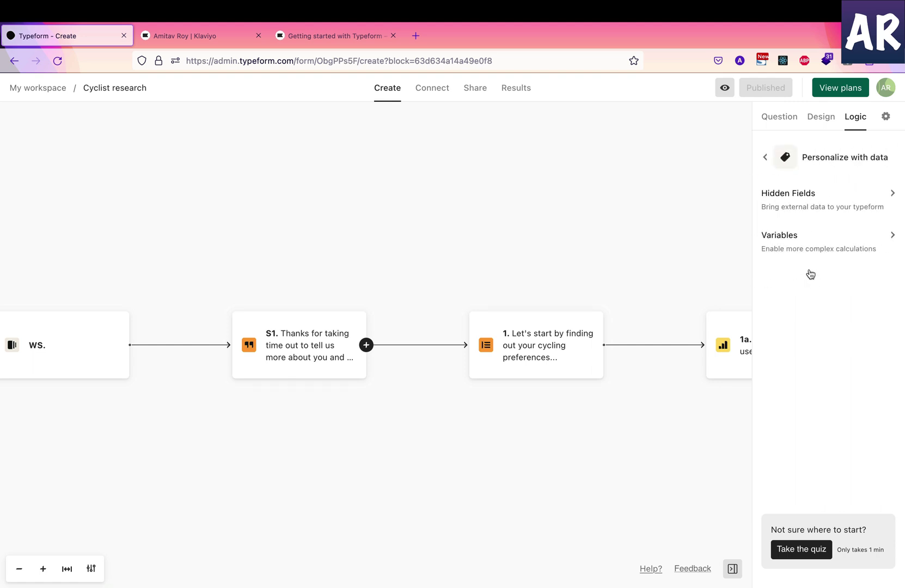
{"action": "left_click", "coordinate": [803, 198]}
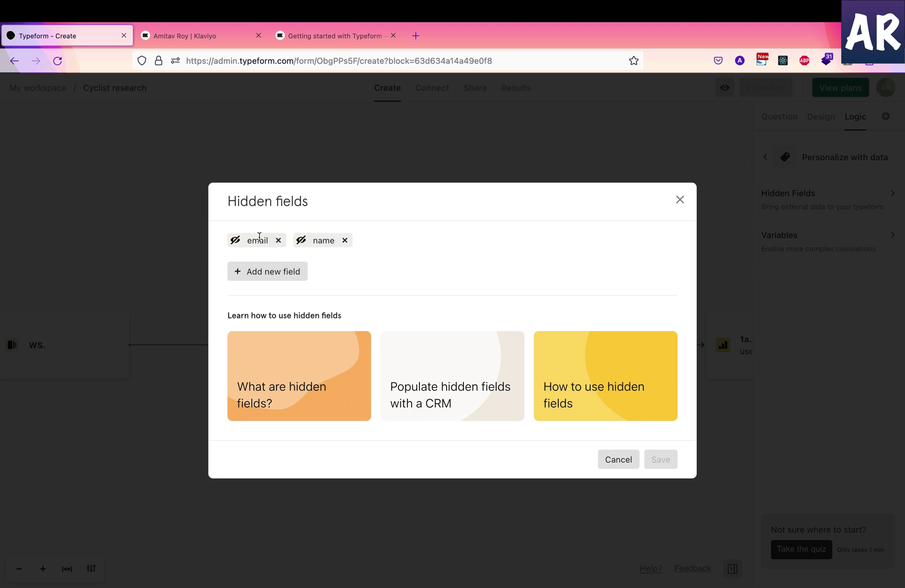
Replace the old hidden fields with new 'email' and 'name' fields and verify them
{"action": "left_click", "coordinate": [278, 240]}
{"action": "left_click", "coordinate": [279, 240]}
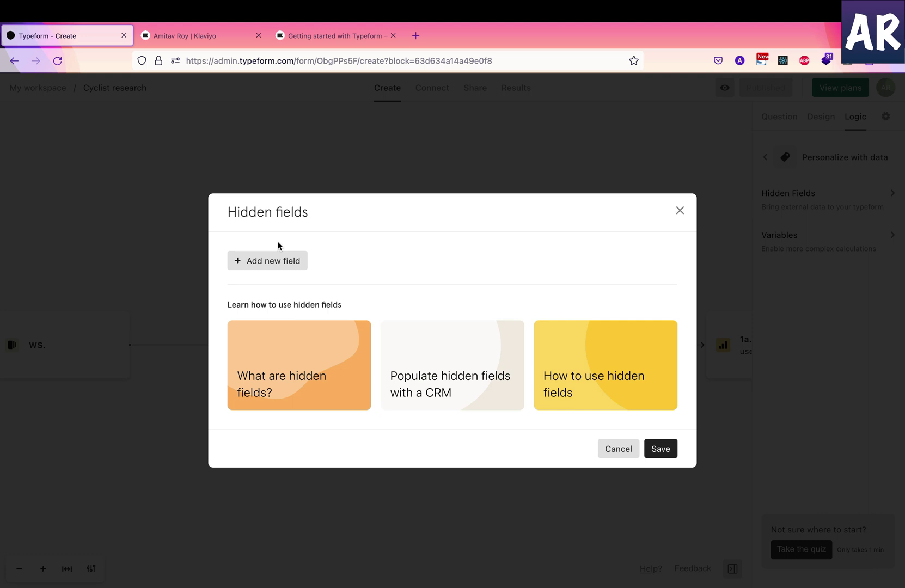
{"action": "left_click", "coordinate": [276, 259]}
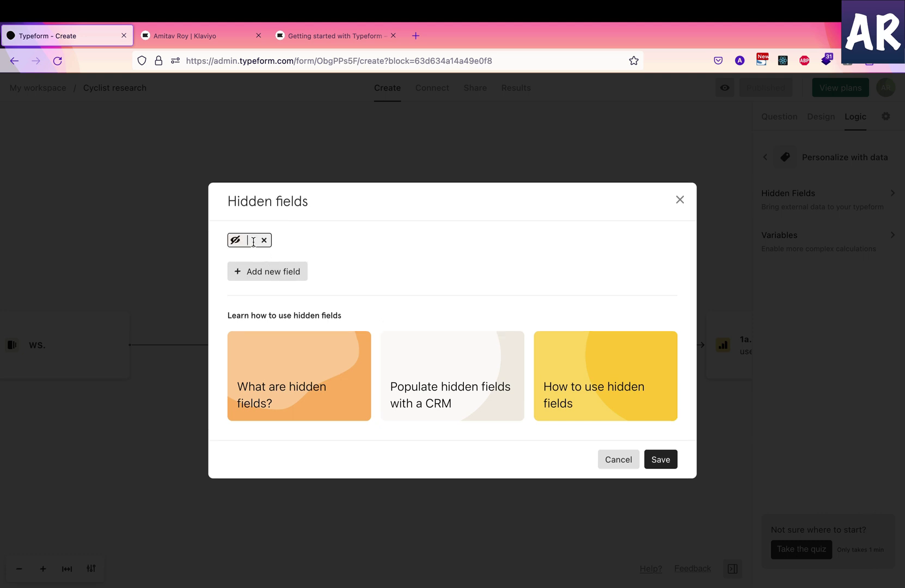
{"action": "type", "text": "email"}
{"action": "left_click", "coordinate": [254, 271]}
{"action": "type", "text": "name"}
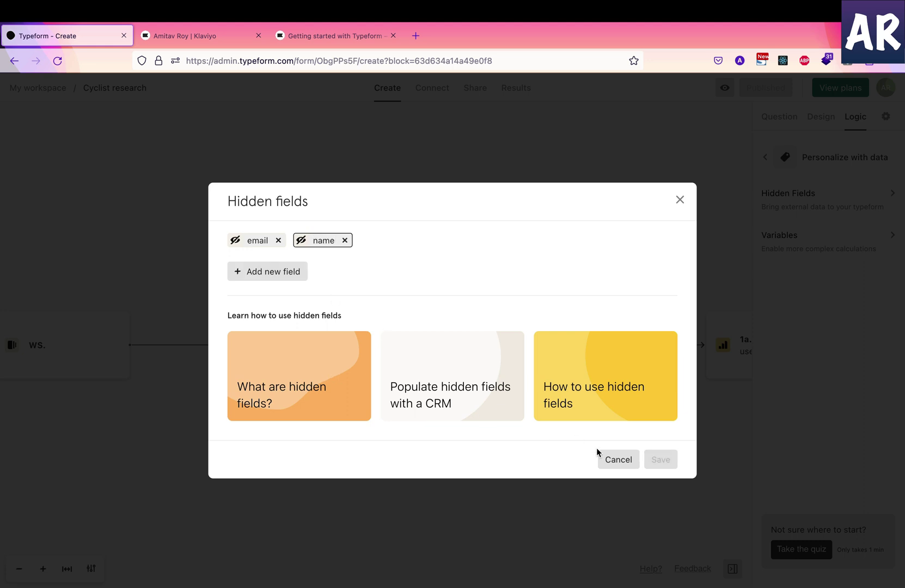
{"action": "left_click", "coordinate": [681, 201]}
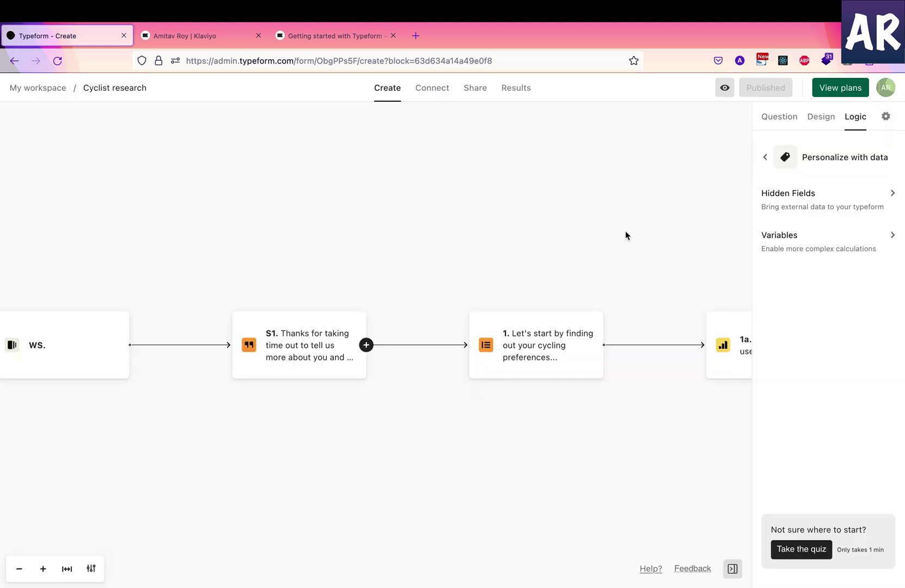
{"action": "left_click", "coordinate": [785, 206]}
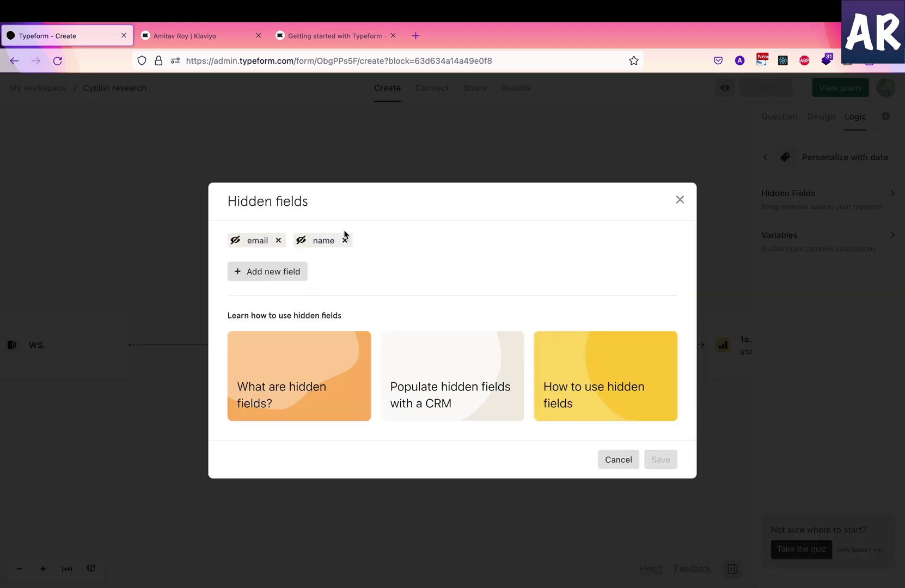
{"action": "left_click", "coordinate": [680, 201]}
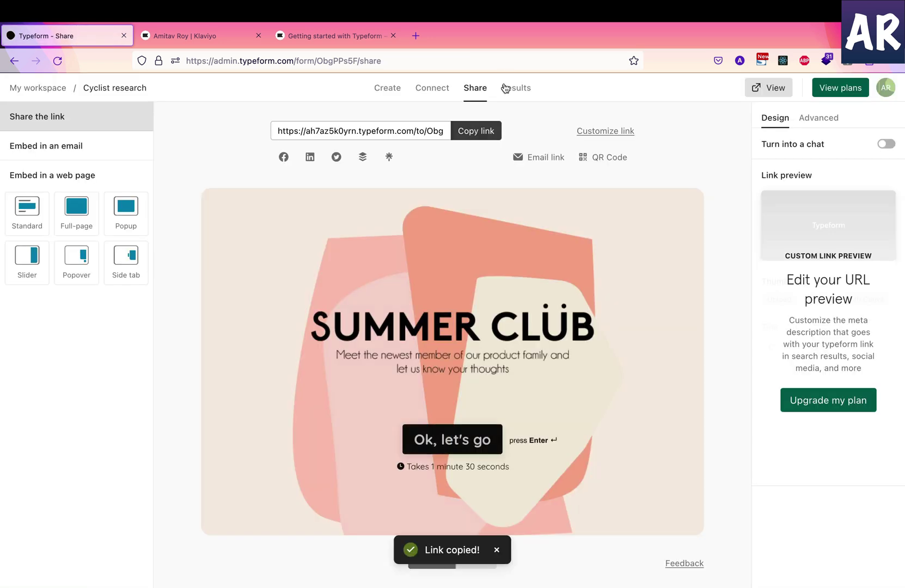
Copy the form's share link, append email and name parameters in a scratch tab, then return to Klaviyo
{"action": "left_click", "coordinate": [419, 35]}
{"action": "key", "text": "ctrl+v"}
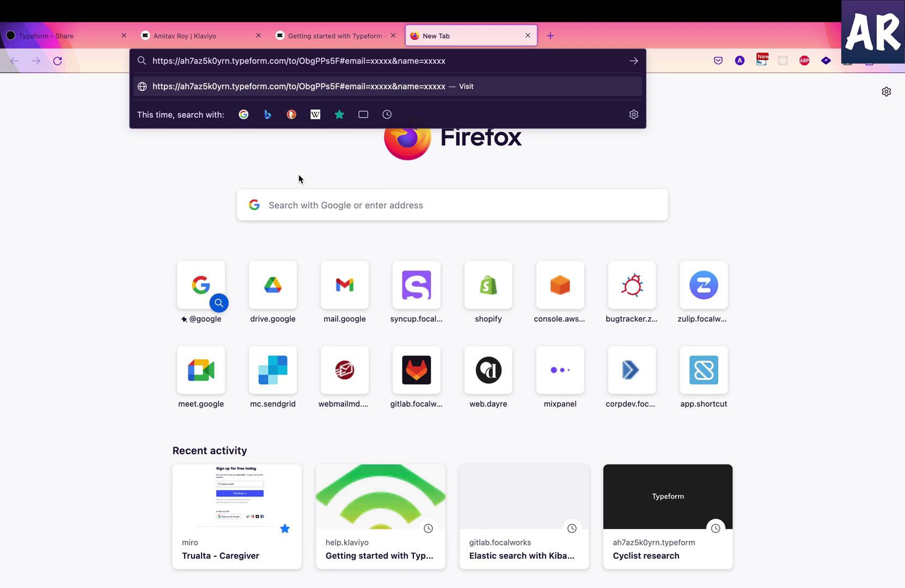
{"action": "left_click", "coordinate": [527, 36]}
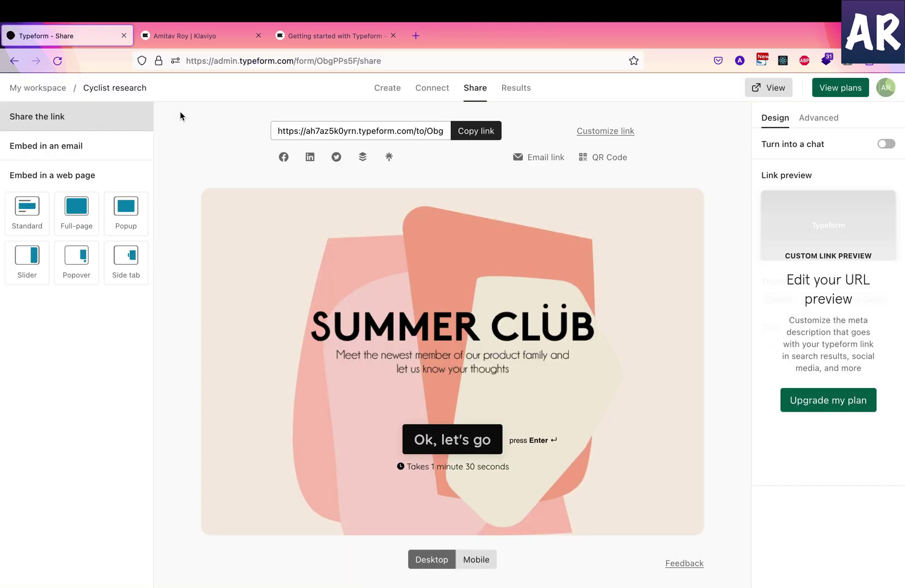
{"action": "left_click", "coordinate": [192, 45]}
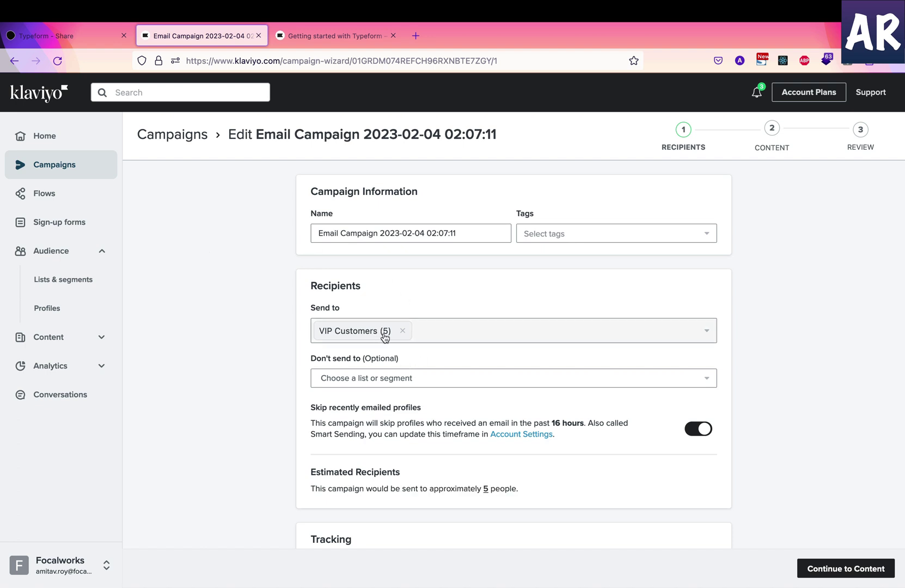
Move to the campaign's Content step and open the email in the editor
{"action": "scroll", "coordinate": [503, 342], "scroll_direction": "down", "scroll_amount": 3}
{"action": "scroll", "coordinate": [713, 359], "scroll_direction": "up", "scroll_amount": 3}
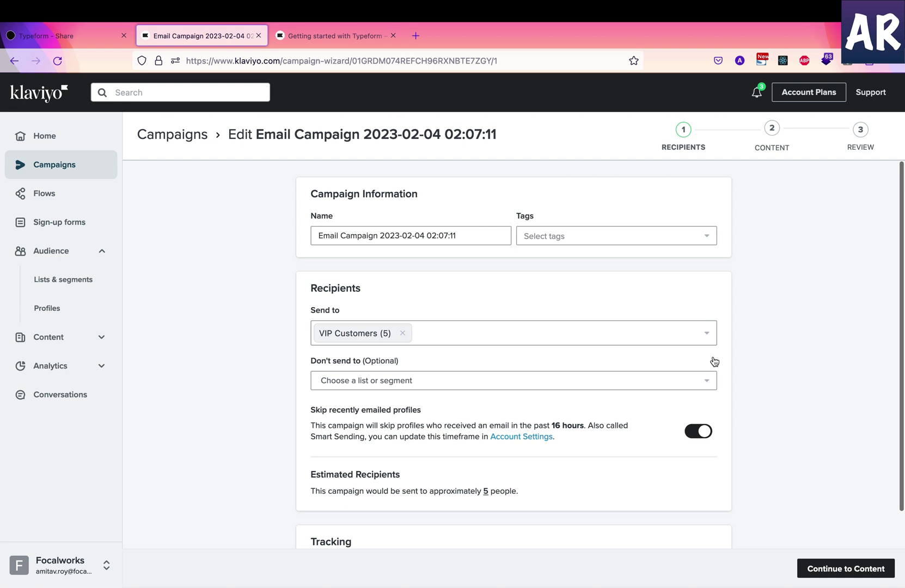
{"action": "left_click", "coordinate": [770, 148]}
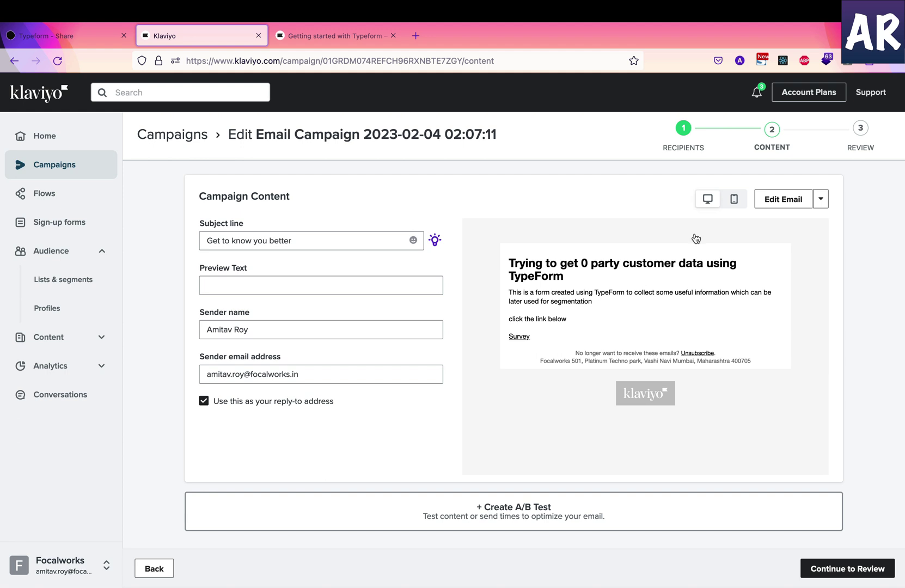
{"action": "left_click", "coordinate": [780, 206]}
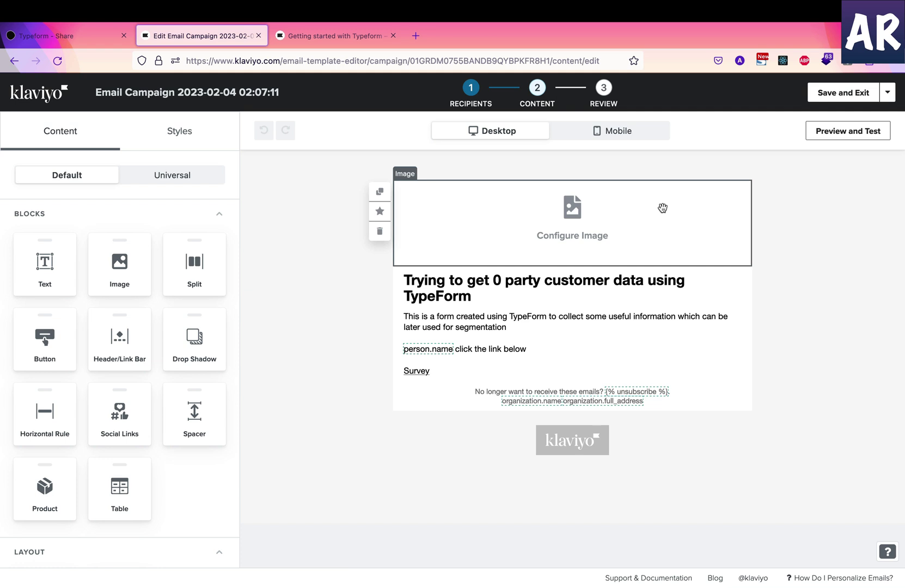
Paste the template tag into the Survey link's URL in the main text block, then select the full URL
{"action": "left_click", "coordinate": [480, 310]}
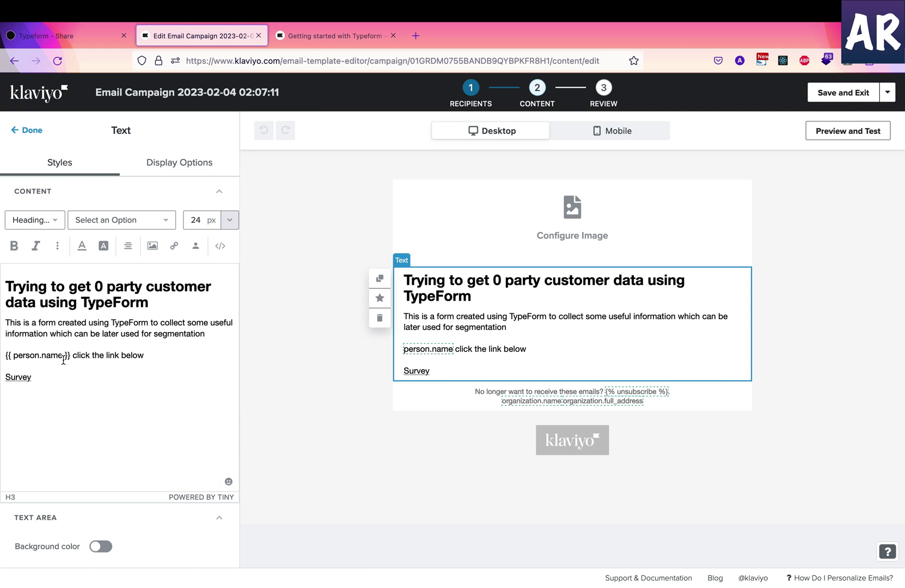
{"action": "left_click_drag", "start_coordinate": [71, 355], "coordinate": [1, 362]}
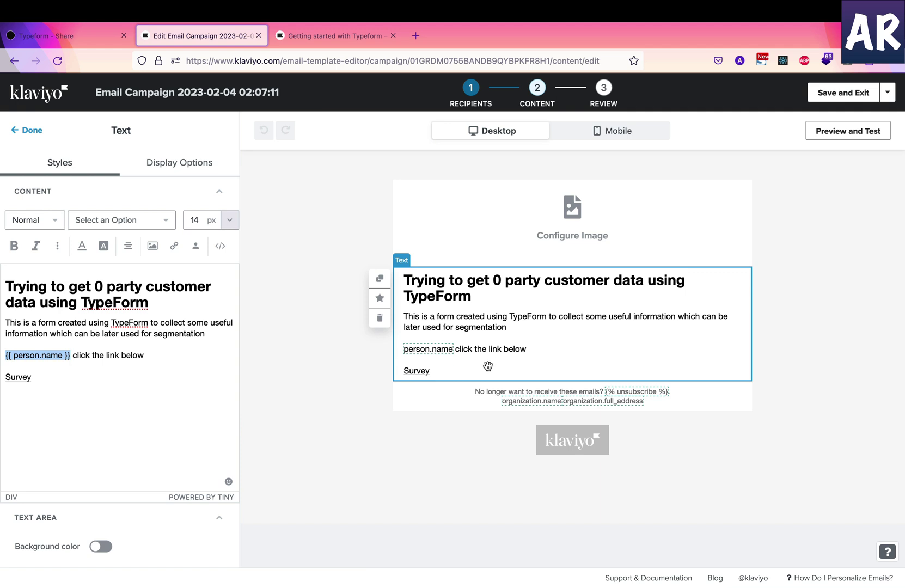
{"action": "left_click", "coordinate": [22, 376]}
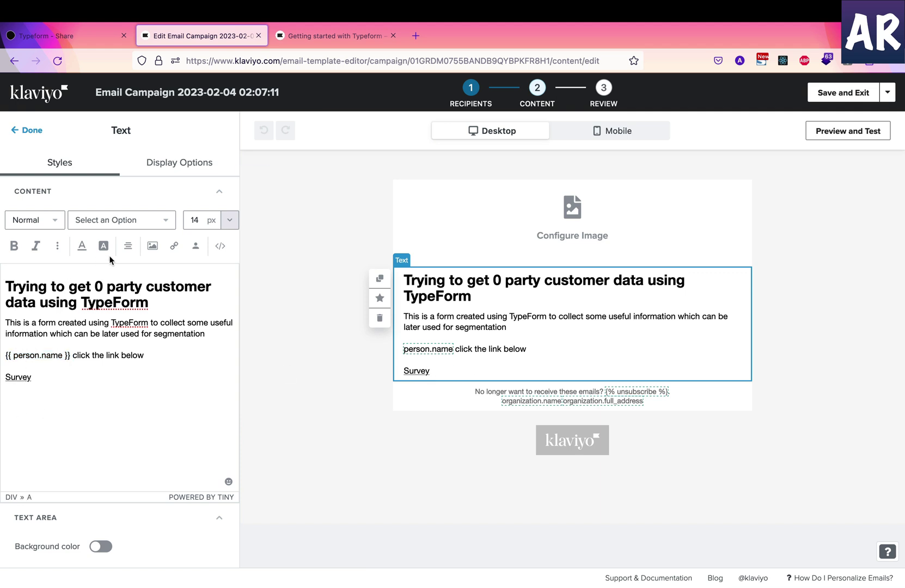
{"action": "left_click", "coordinate": [174, 245]}
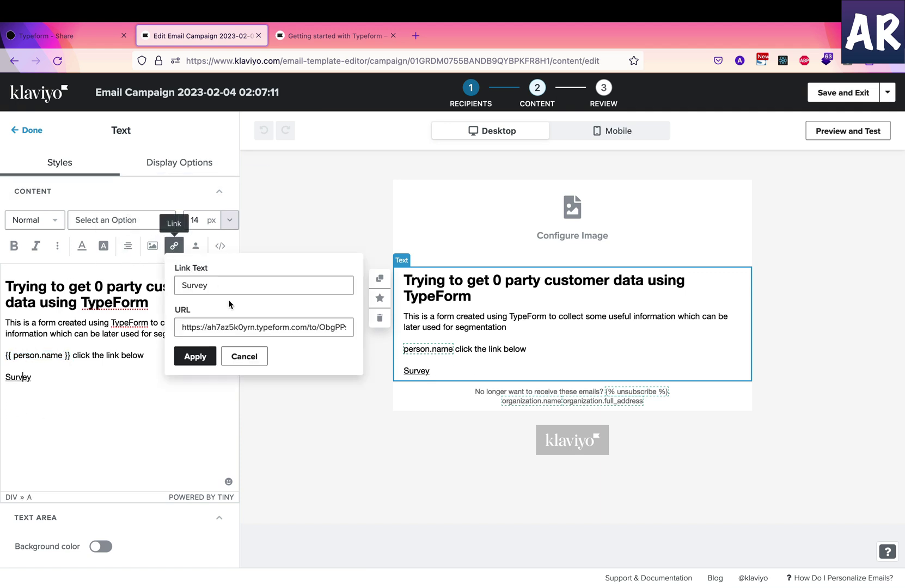
{"action": "left_click", "coordinate": [223, 326]}
{"action": "key", "text": "super+v"}
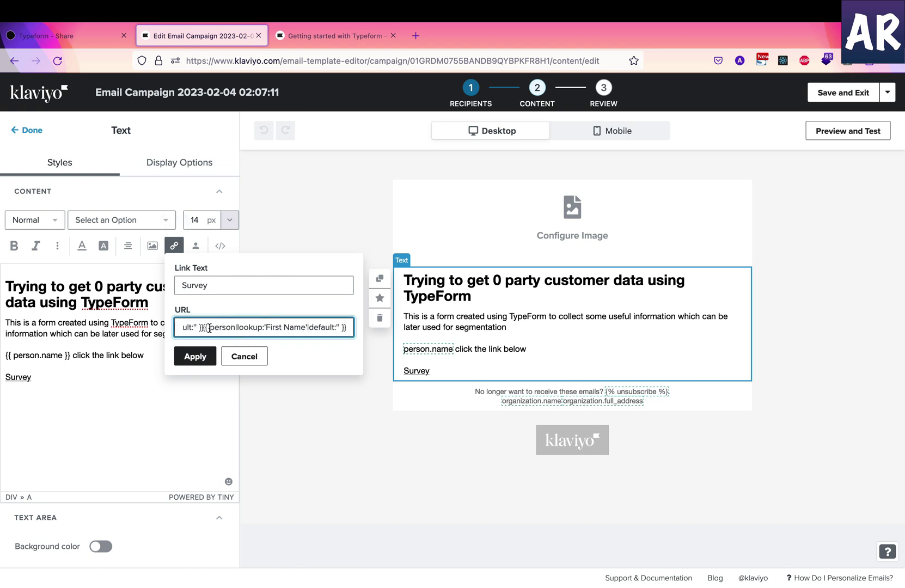
{"action": "left_click_drag", "start_coordinate": [210, 327], "coordinate": [250, 324]}
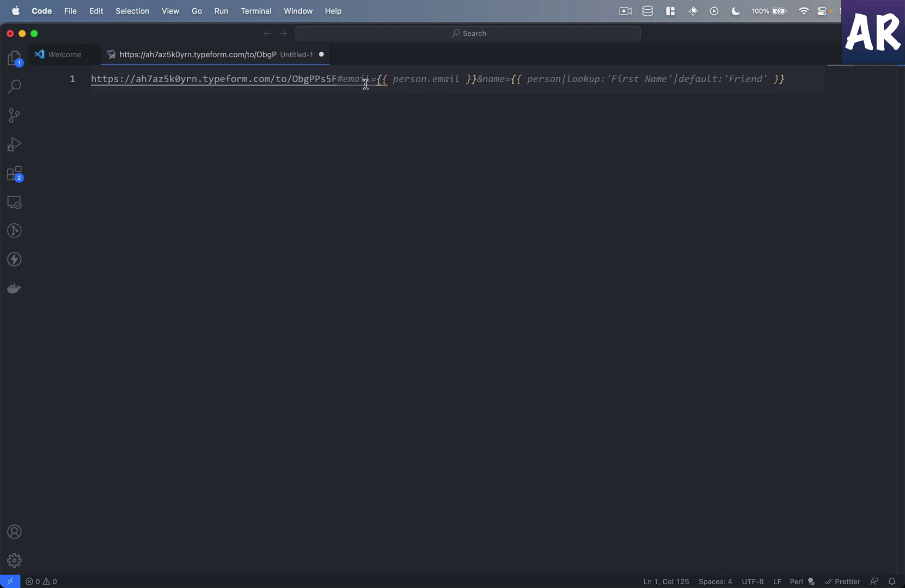
Copy Klaviyo's first-name lookup tag and paste it on line 4 of the VS Code scratch file
{"action": "left_click", "coordinate": [415, 81]}
{"action": "left_click", "coordinate": [442, 83]}
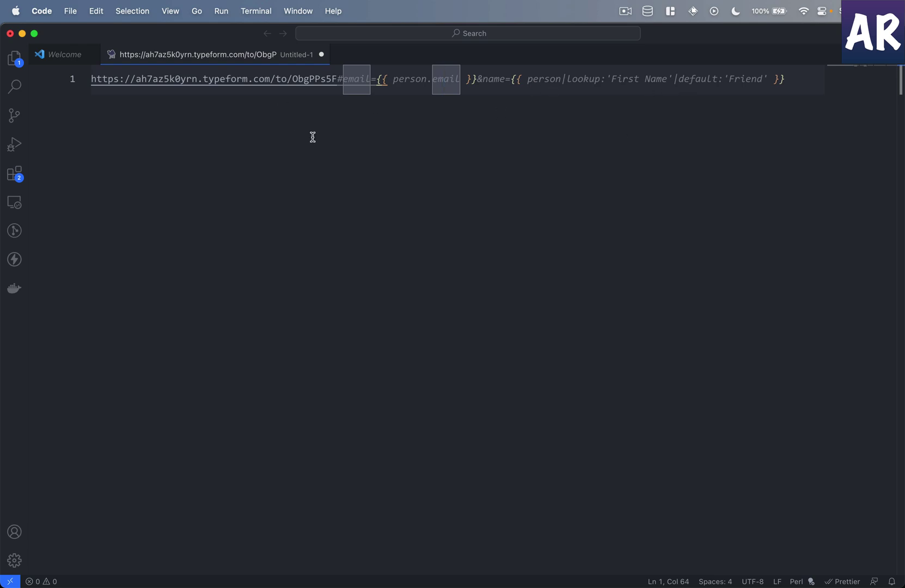
{"action": "key", "text": "ctrl+Right"}
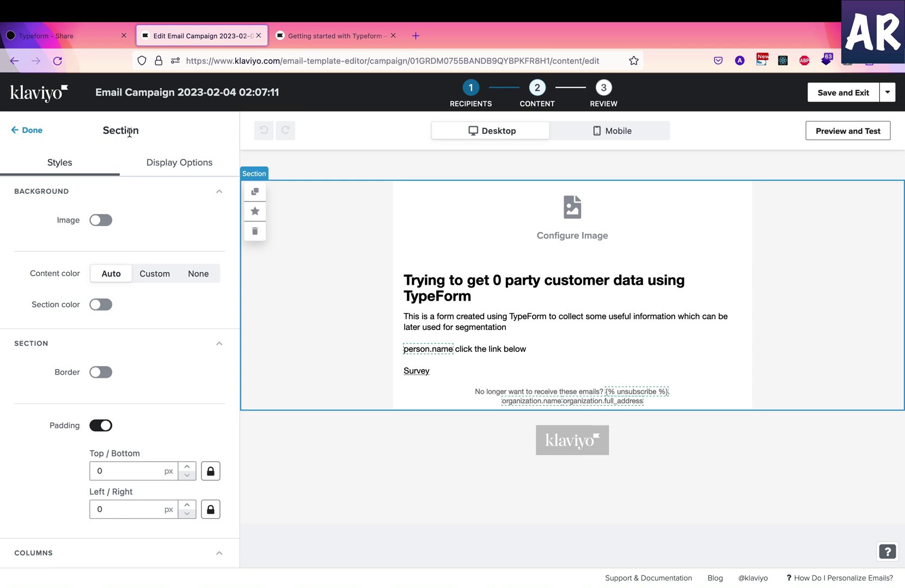
{"action": "right_click", "coordinate": [24, 101]}
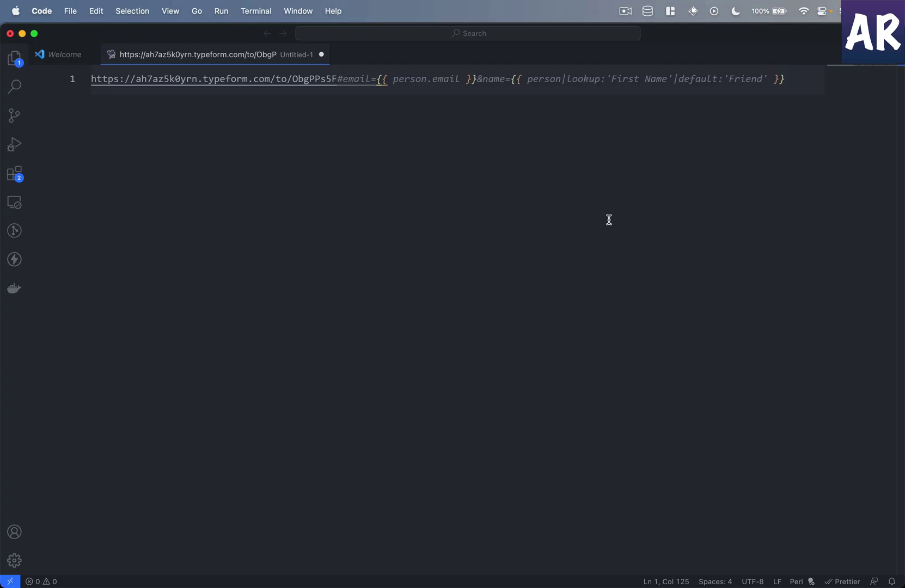
{"action": "key", "text": "Return"}
{"action": "key", "text": "Return"}
{"action": "key", "text": "Return"}
{"action": "key", "text": "super+v"}
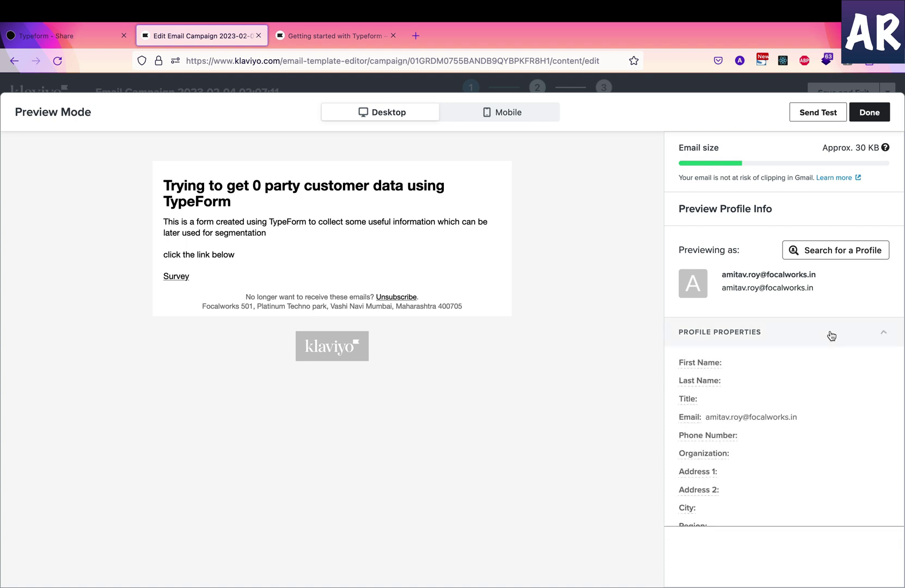
Copy the Email profile variable from the preview and paste it as line 5 in VS Code
{"action": "left_click", "coordinate": [689, 419]}
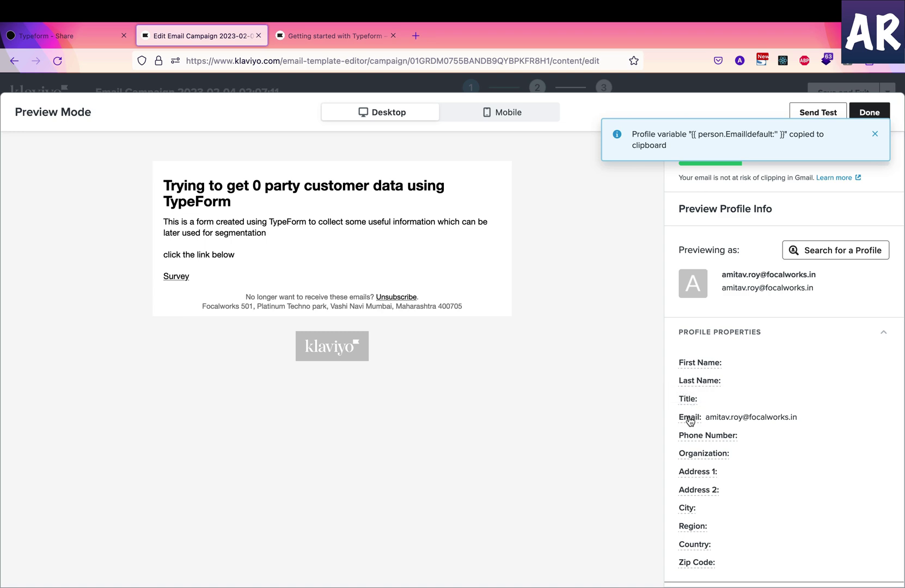
{"action": "key", "text": "ctrl+Left"}
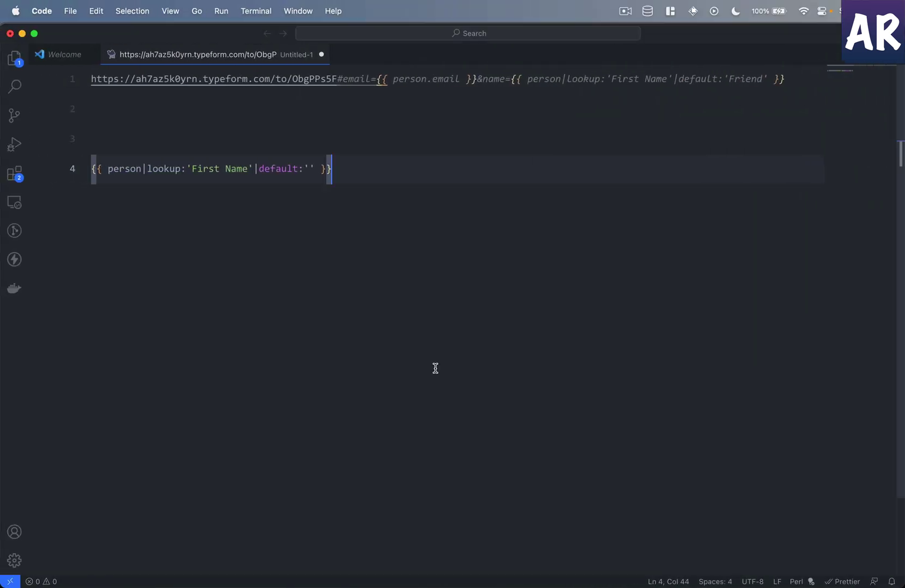
{"action": "key", "text": "Return"}
{"action": "key", "text": "super+v"}
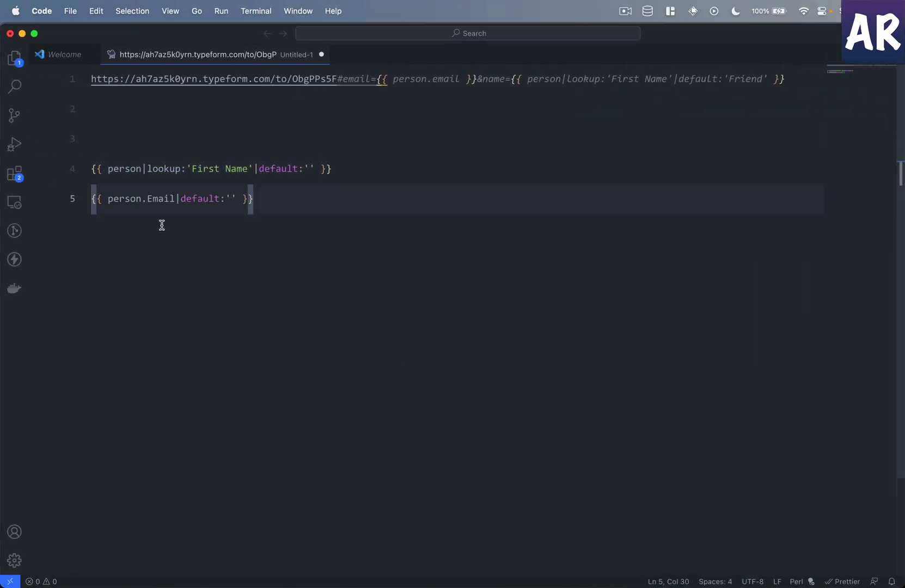
{"action": "key", "text": "ctrl+Right"}
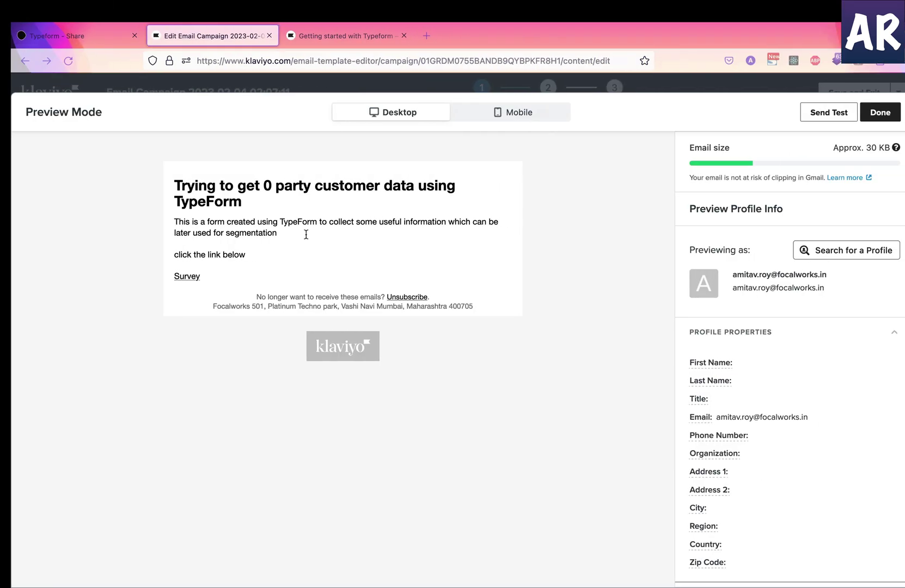
Open the test-send form, then dismiss it and exit preview back to the email editor
{"action": "left_click", "coordinate": [871, 114]}
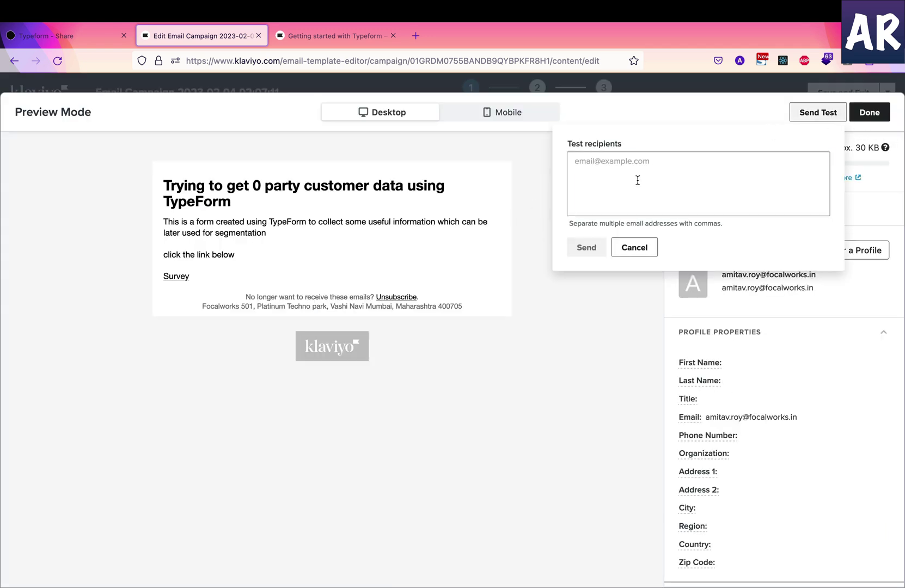
{"action": "left_click", "coordinate": [637, 180]}
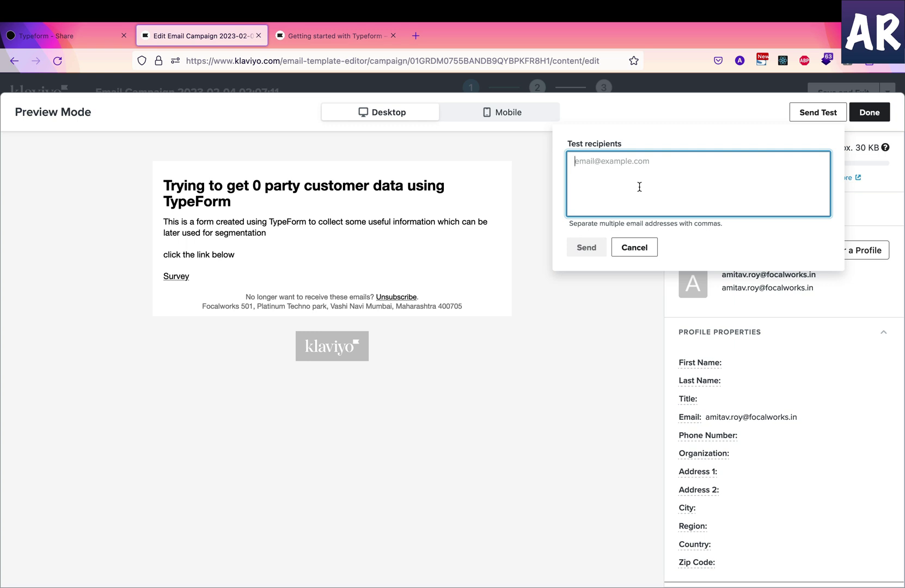
{"action": "key", "text": "Escape"}
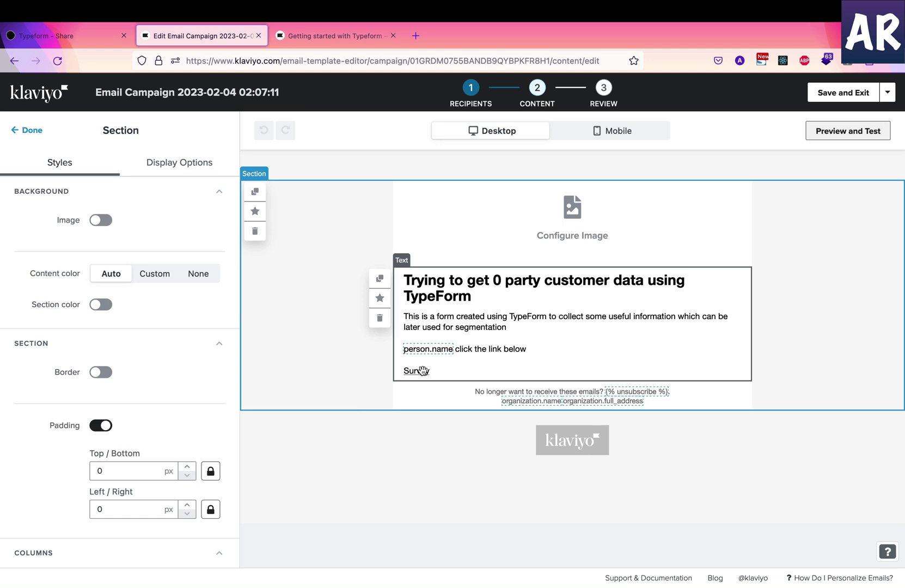
Copy the Cyclist research share link and paste it into a new browser tab
{"action": "left_click", "coordinate": [42, 35]}
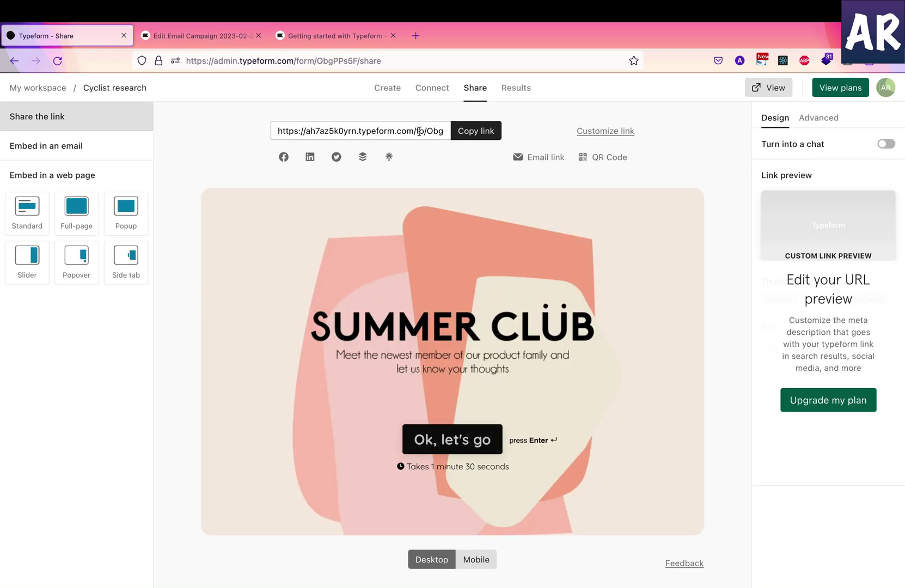
{"action": "left_click", "coordinate": [469, 132]}
{"action": "left_click", "coordinate": [415, 36]}
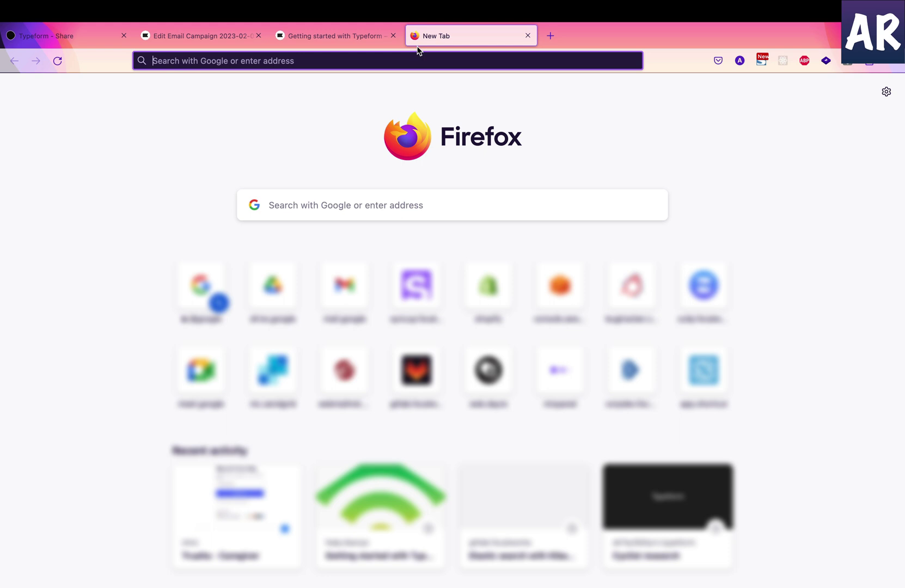
{"action": "key", "text": "super+v"}
Replace the link's email placeholder with the respondent's email, load the survey and start it
{"action": "double_click", "coordinate": [377, 62]}
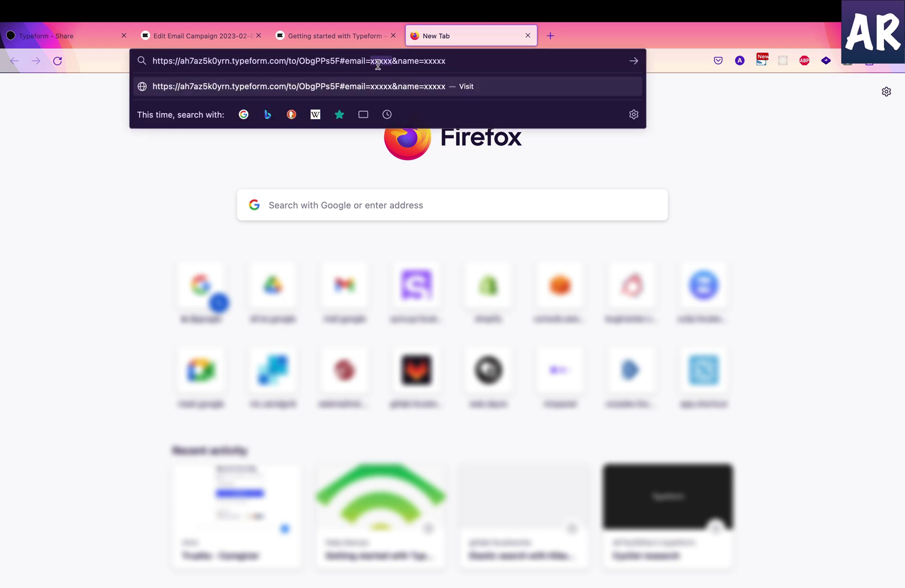
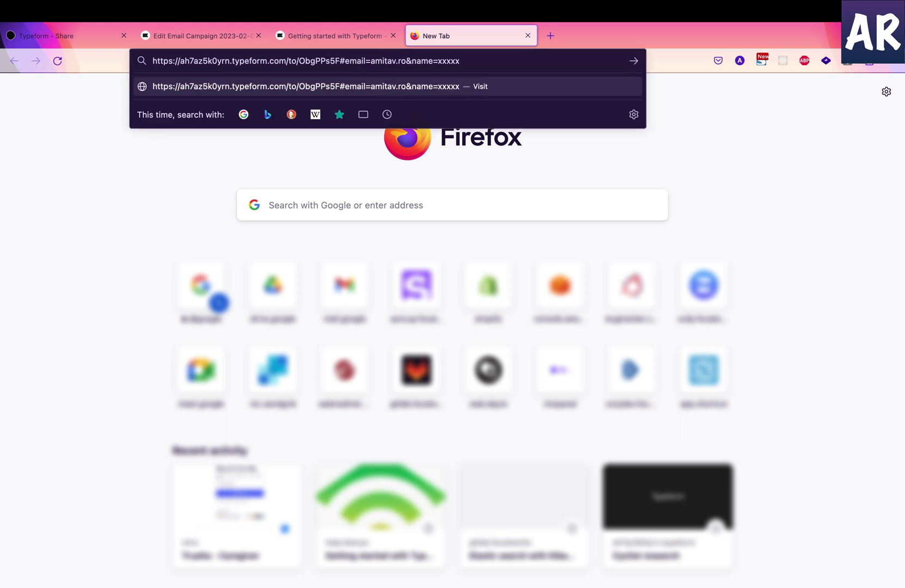
{"action": "key", "text": "Return"}
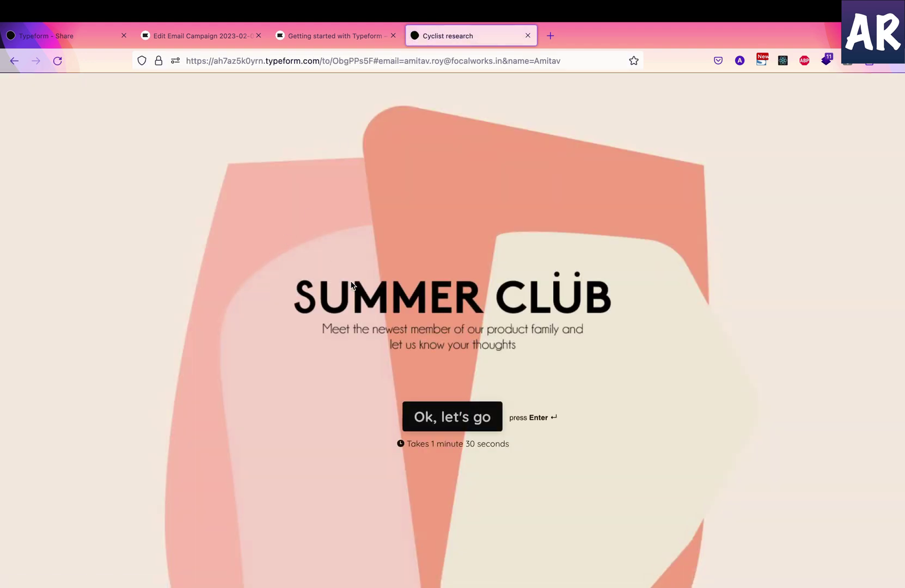
{"action": "left_click", "coordinate": [444, 428]}
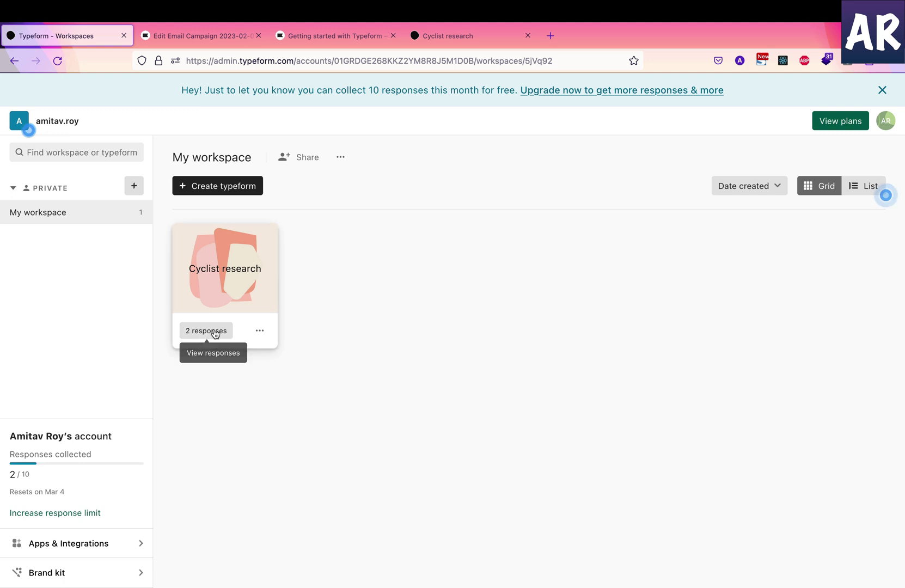
Open the 2 Cyclist research responses and scroll the table sideways through the answers
{"action": "left_click", "coordinate": [206, 330]}
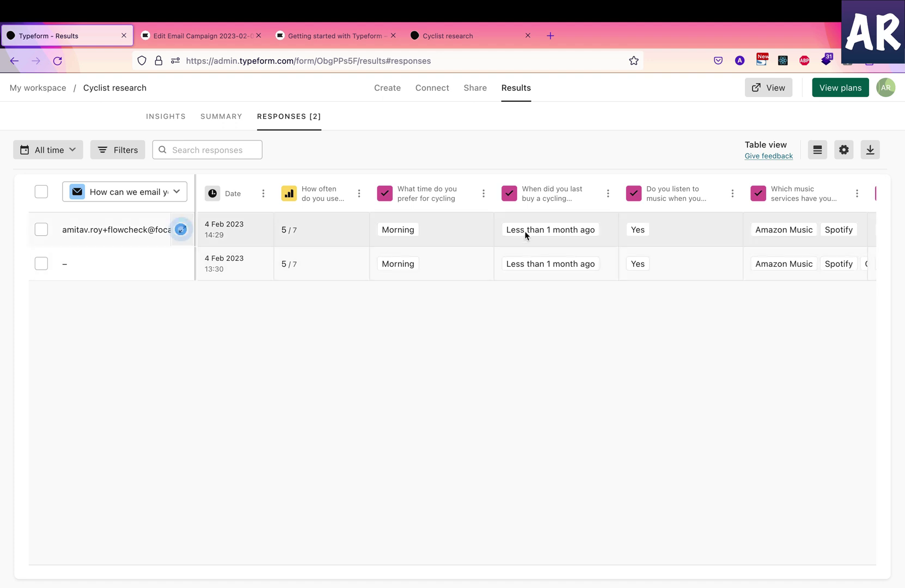
{"action": "scroll", "coordinate": [526, 234], "scroll_direction": "right", "scroll_amount": 2}
{"action": "scroll", "coordinate": [526, 235], "scroll_direction": "right", "scroll_amount": 5}
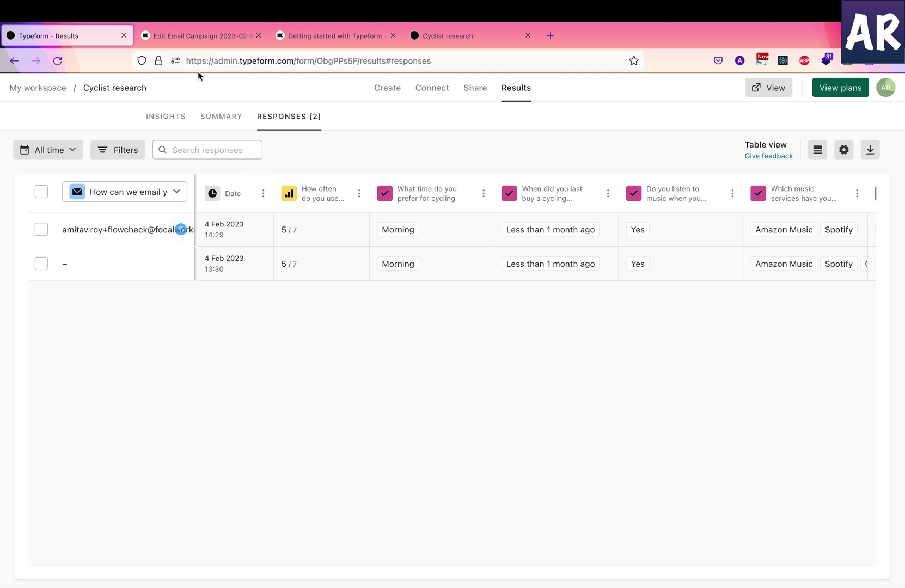
Open the contact's Klaviyo profile and find the survey answers, like age 35 - 44 and Morning cycling
{"action": "left_click", "coordinate": [208, 43]}
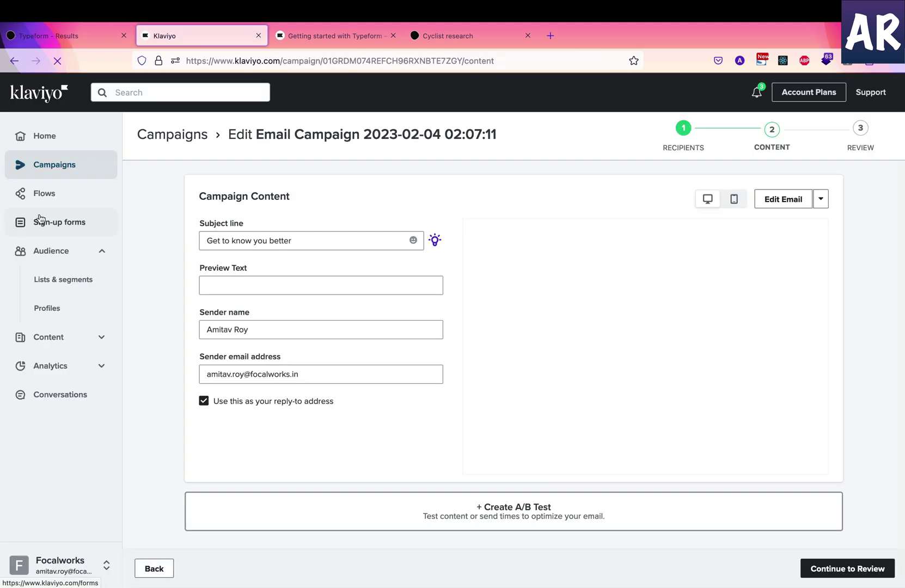
{"action": "left_click", "coordinate": [45, 307]}
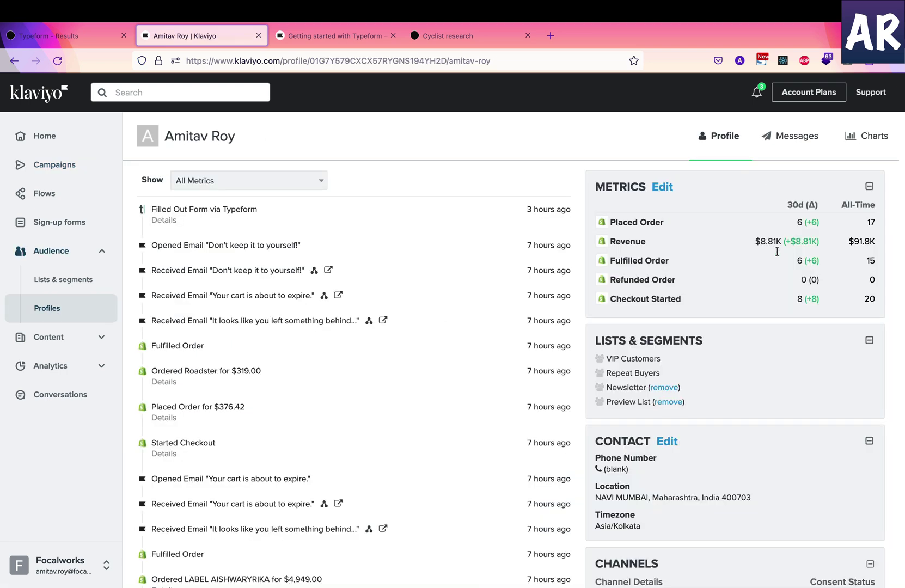
{"action": "scroll", "coordinate": [727, 307], "scroll_direction": "down", "scroll_amount": 3}
{"action": "scroll", "coordinate": [728, 311], "scroll_direction": "up", "scroll_amount": 3}
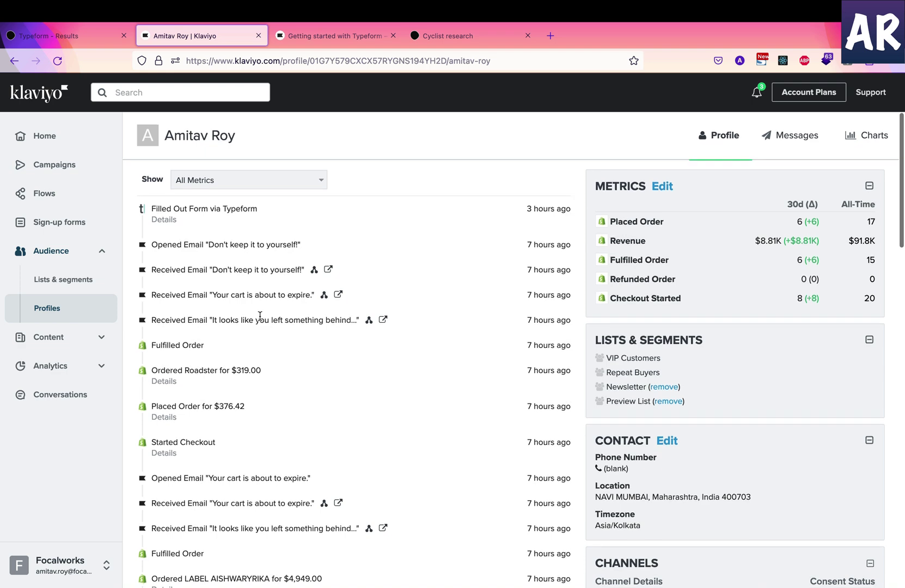
{"action": "scroll", "coordinate": [262, 319], "scroll_direction": "down", "scroll_amount": 8}
{"action": "scroll", "coordinate": [260, 319], "scroll_direction": "up", "scroll_amount": 7}
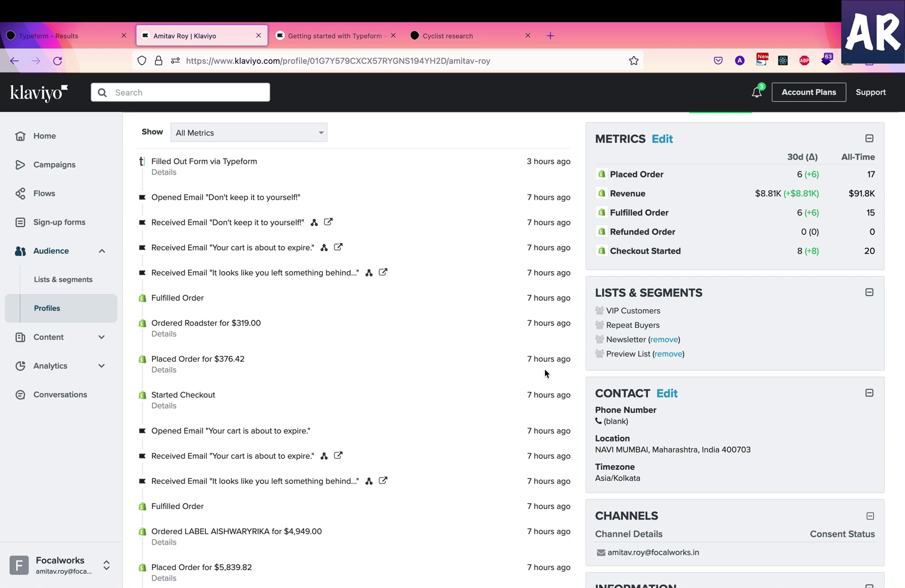
{"action": "scroll", "coordinate": [545, 373], "scroll_direction": "down", "scroll_amount": 4}
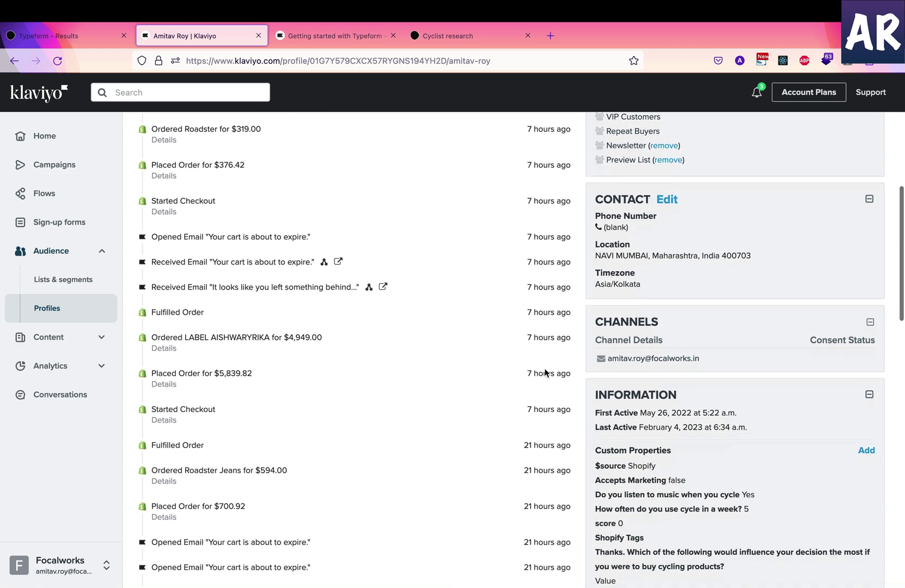
{"action": "scroll", "coordinate": [545, 373], "scroll_direction": "down", "scroll_amount": 3}
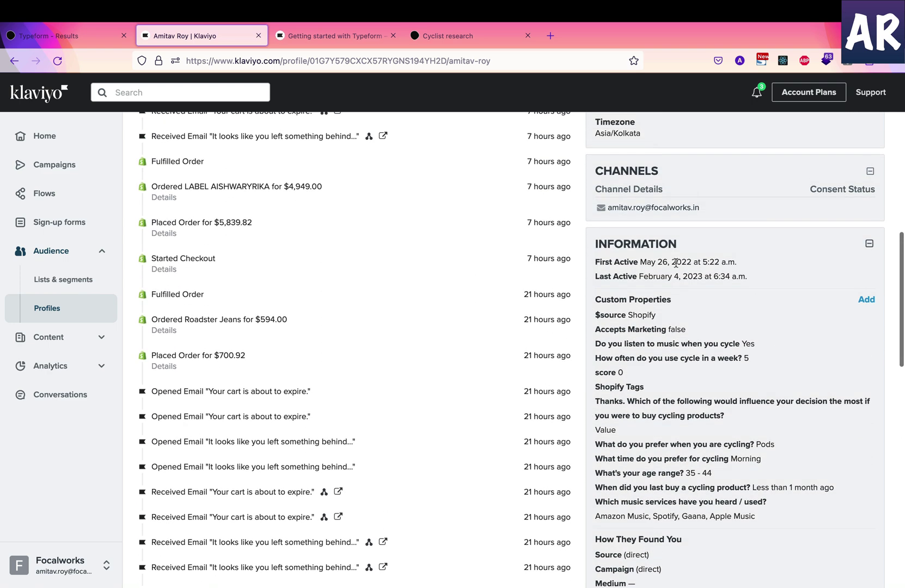
{"action": "scroll", "coordinate": [656, 387], "scroll_direction": "down", "scroll_amount": 1}
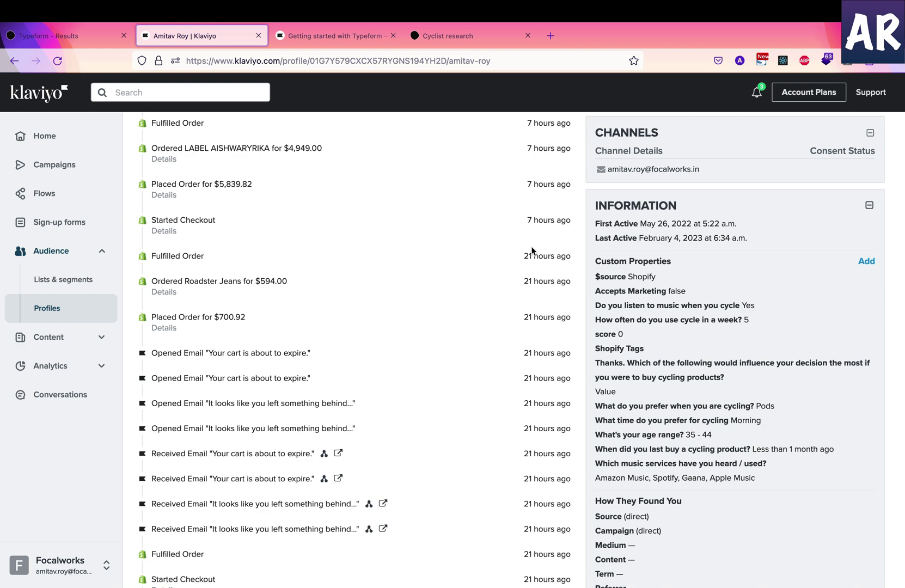
Highlight the 'When you integrate with Typeform...' paragraph about hourly syncing in the help article
{"action": "left_click", "coordinate": [375, 36]}
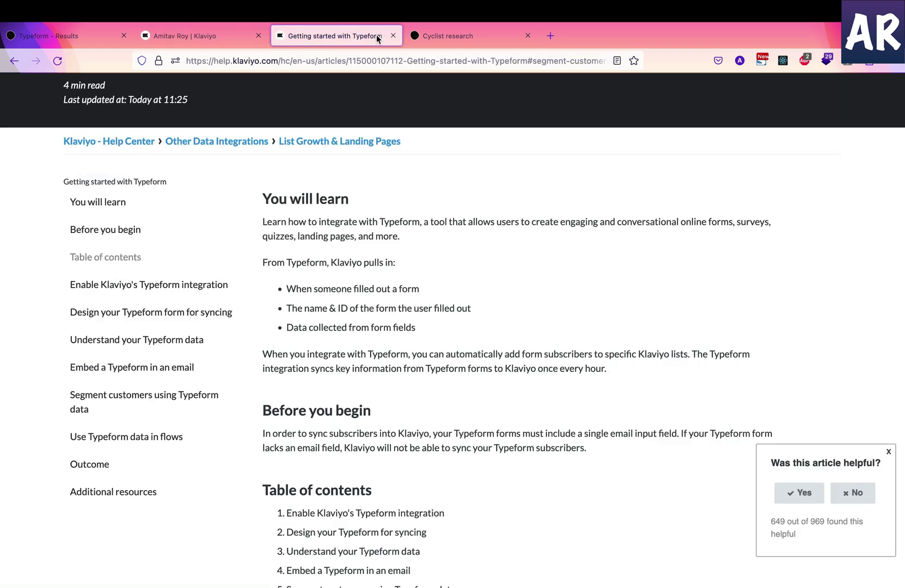
{"action": "scroll", "coordinate": [387, 256], "scroll_direction": "up", "scroll_amount": 3}
{"action": "scroll", "coordinate": [387, 256], "scroll_direction": "down", "scroll_amount": 3}
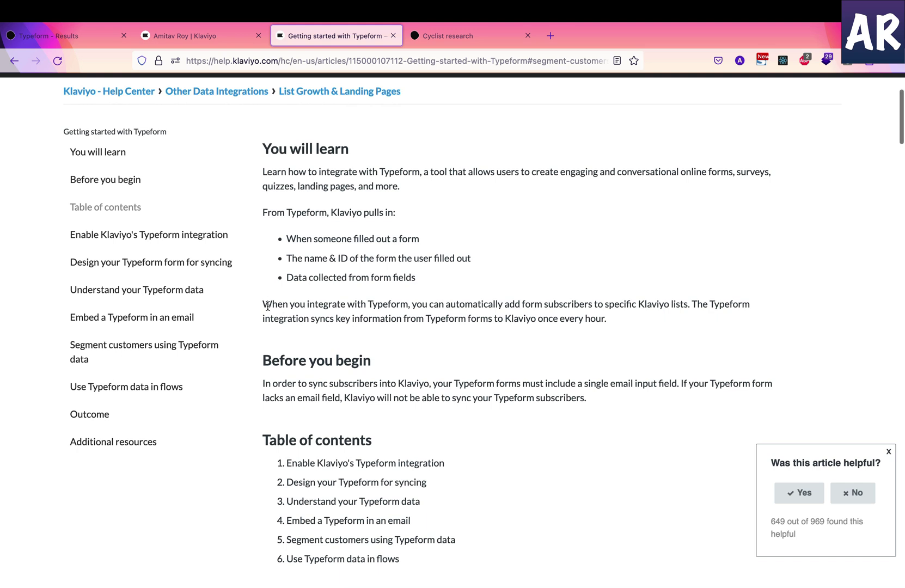
{"action": "left_click_drag", "start_coordinate": [264, 304], "coordinate": [633, 320]}
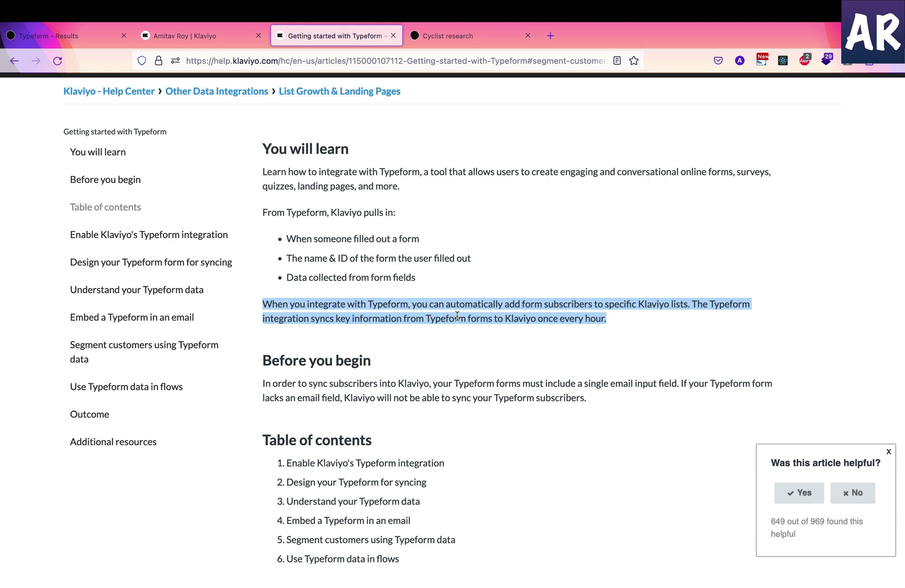
Return to the contact's profile and scroll up to the 'Filled Out Form via Typeform' activity
{"action": "left_click", "coordinate": [99, 42]}
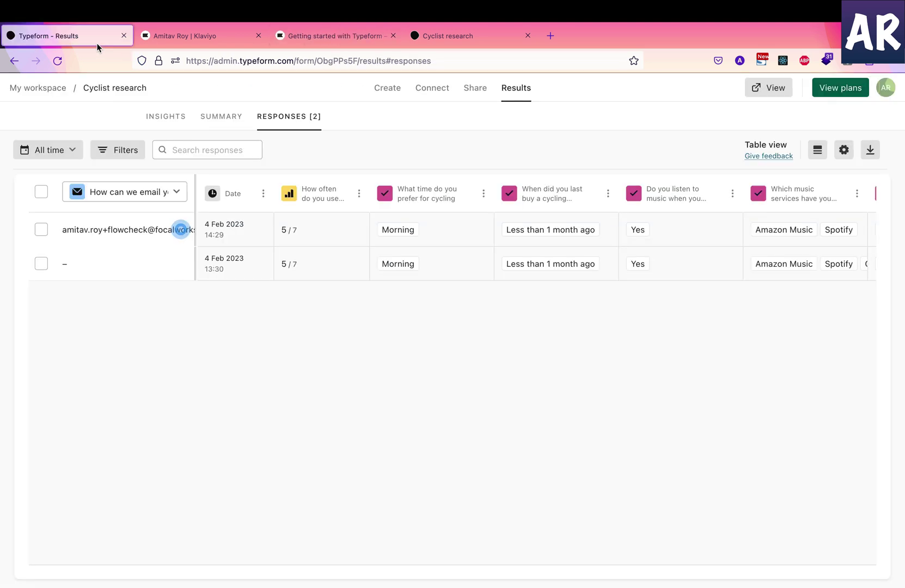
{"action": "left_click", "coordinate": [196, 38]}
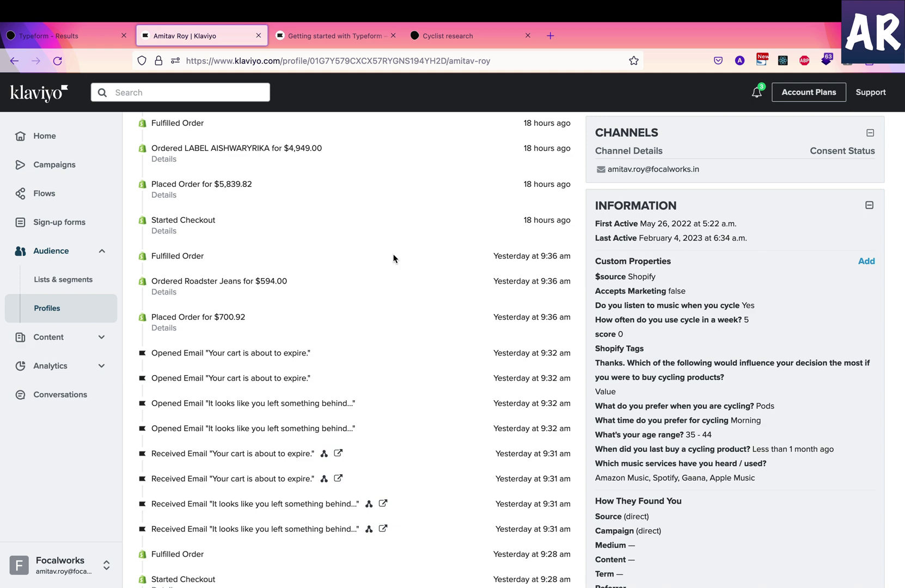
{"action": "scroll", "coordinate": [393, 258], "scroll_direction": "up", "scroll_amount": 10}
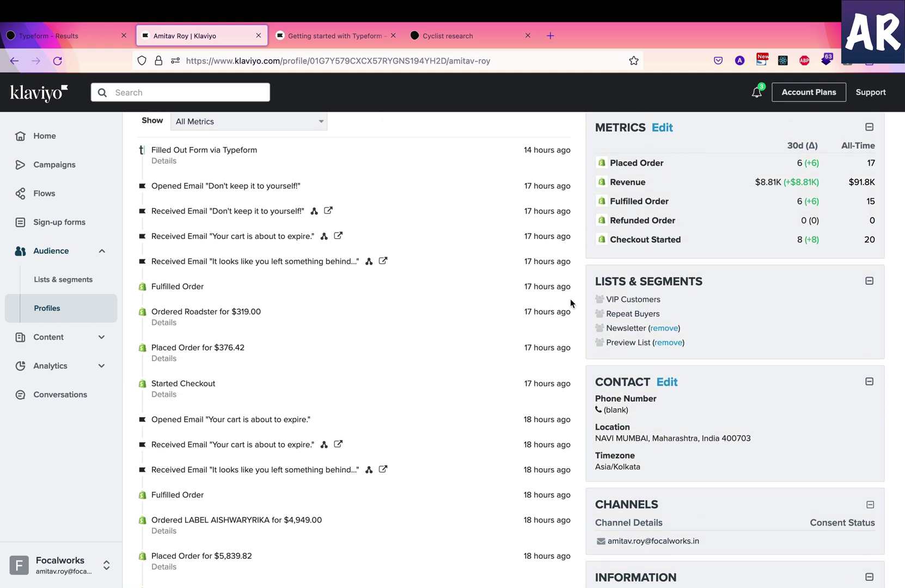
{"action": "scroll", "coordinate": [571, 303], "scroll_direction": "up", "scroll_amount": 2}
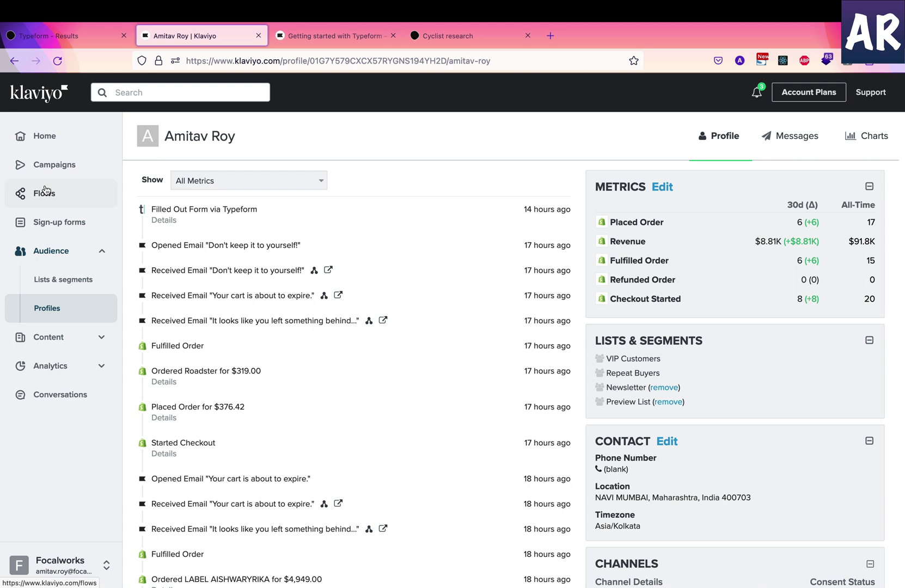
Create a new from-scratch flow named 'Survey filled'
{"action": "left_click", "coordinate": [46, 192]}
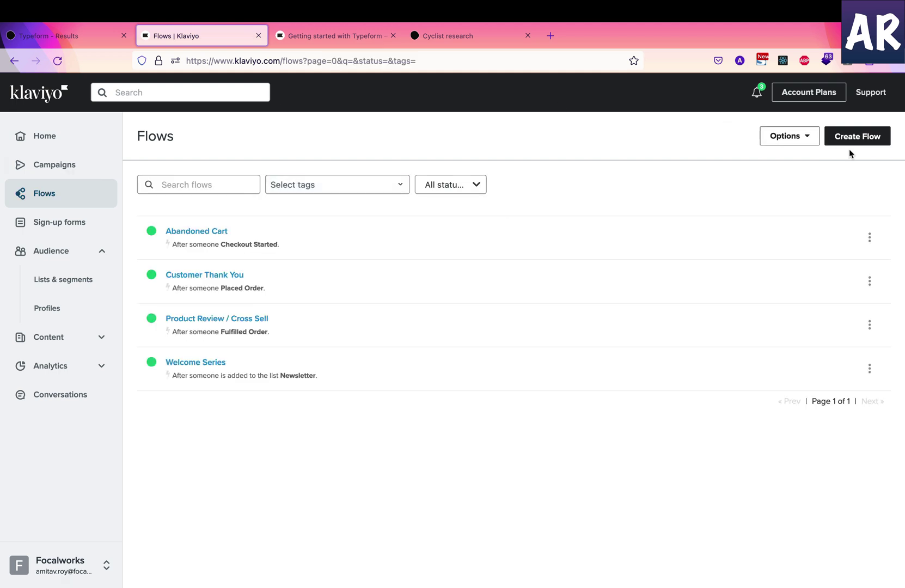
{"action": "left_click", "coordinate": [848, 135]}
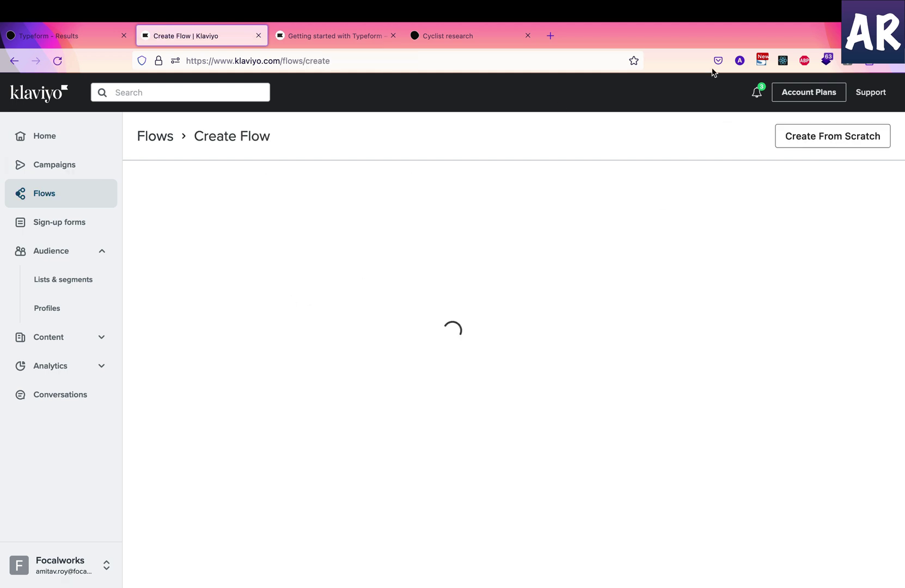
{"action": "left_click", "coordinate": [814, 136]}
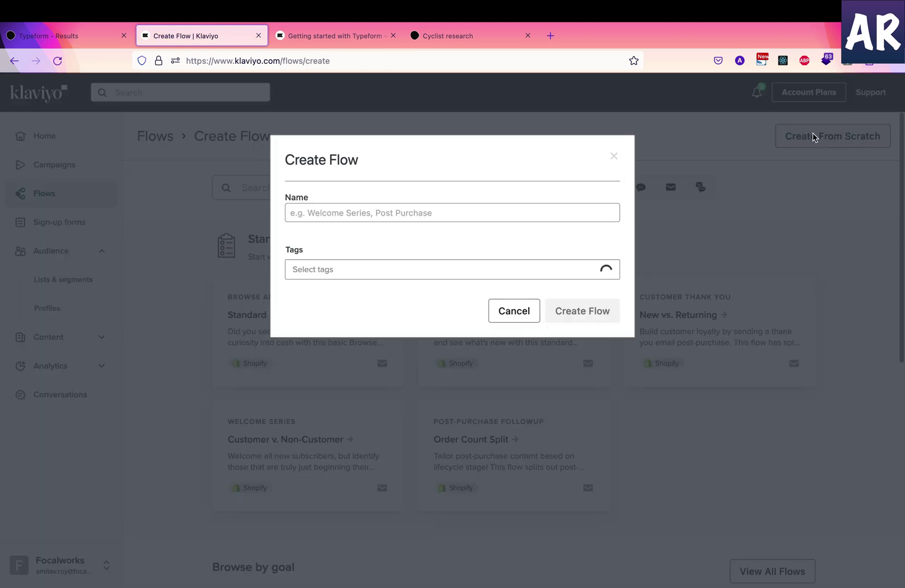
{"action": "left_click", "coordinate": [369, 216]}
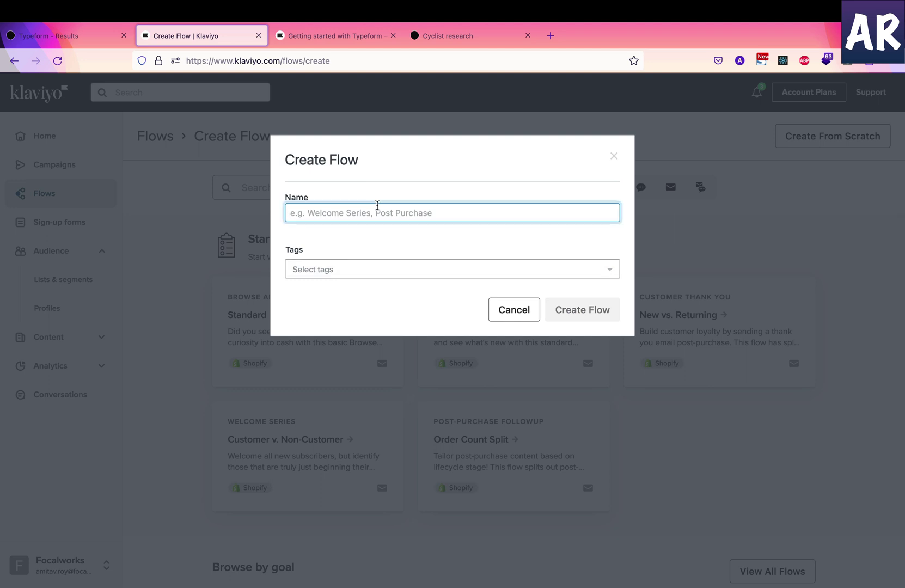
{"action": "type", "text": "Survey fille"}
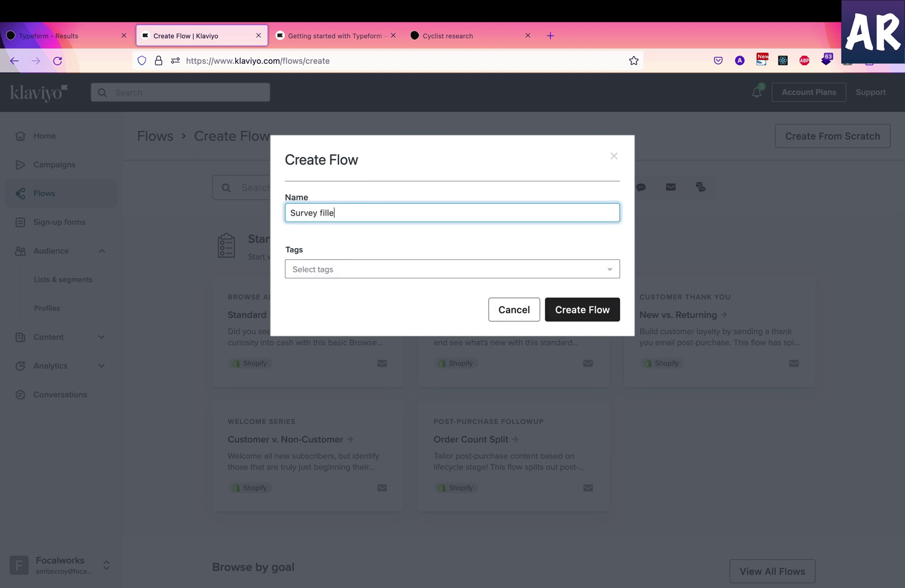
{"action": "type", "text": "d"}
{"action": "left_click", "coordinate": [558, 318]}
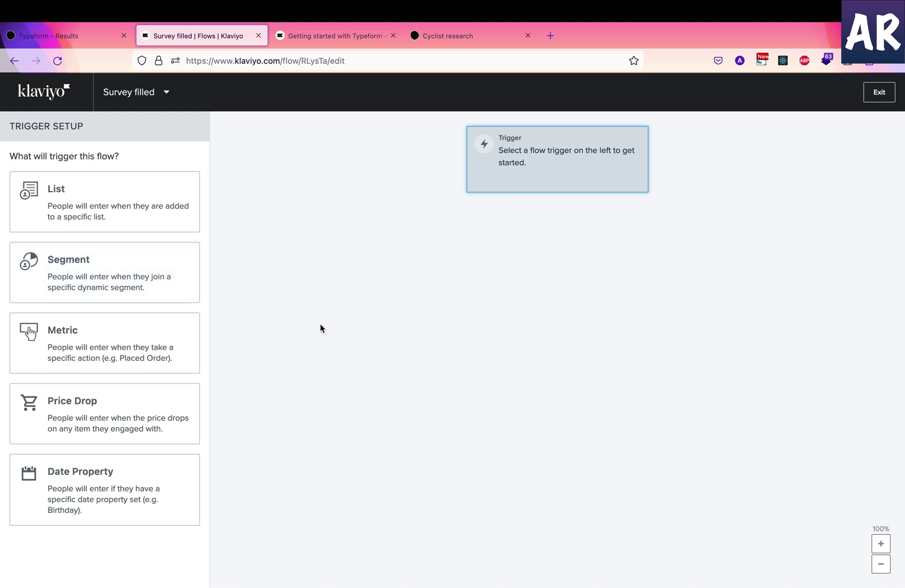
Trigger the flow on the Filled Out Form metric with a FormID equals filter
{"action": "left_click", "coordinate": [150, 343]}
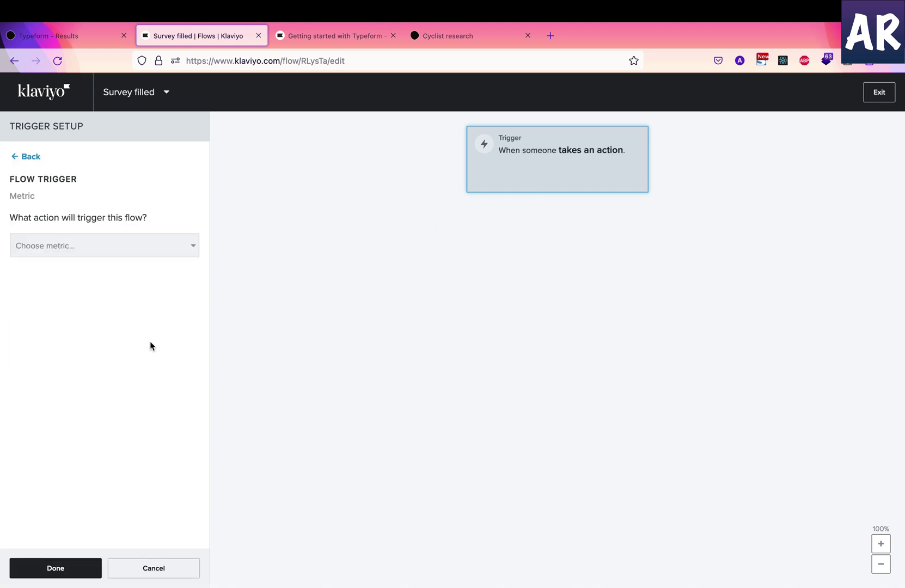
{"action": "left_click", "coordinate": [105, 249]}
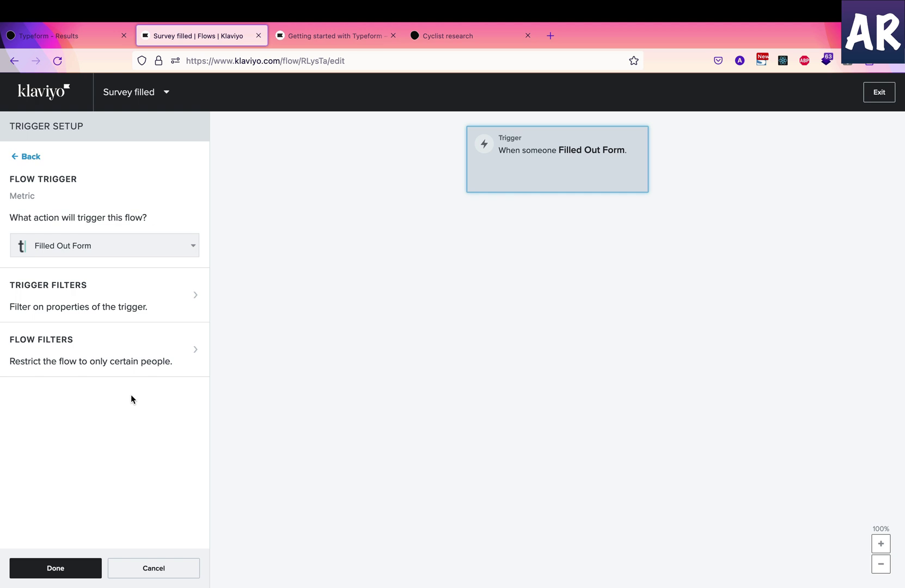
{"action": "left_click", "coordinate": [139, 308]}
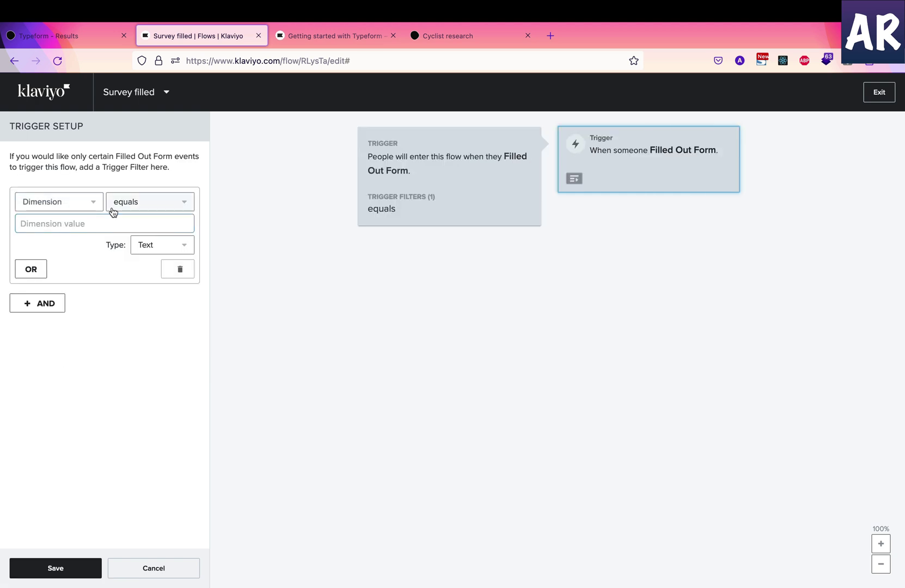
{"action": "left_click", "coordinate": [78, 202]}
{"action": "left_click", "coordinate": [70, 312]}
{"action": "left_click", "coordinate": [108, 224]}
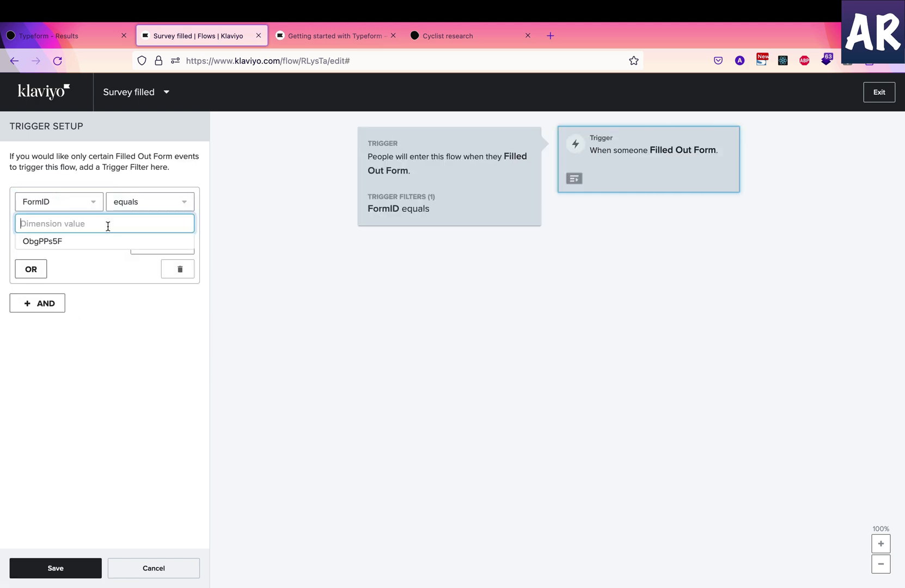
Copy the form ID ObgPPs5F from the Typeform URL into the filter and save it
{"action": "left_click", "coordinate": [73, 36]}
{"action": "double_click", "coordinate": [336, 60]}
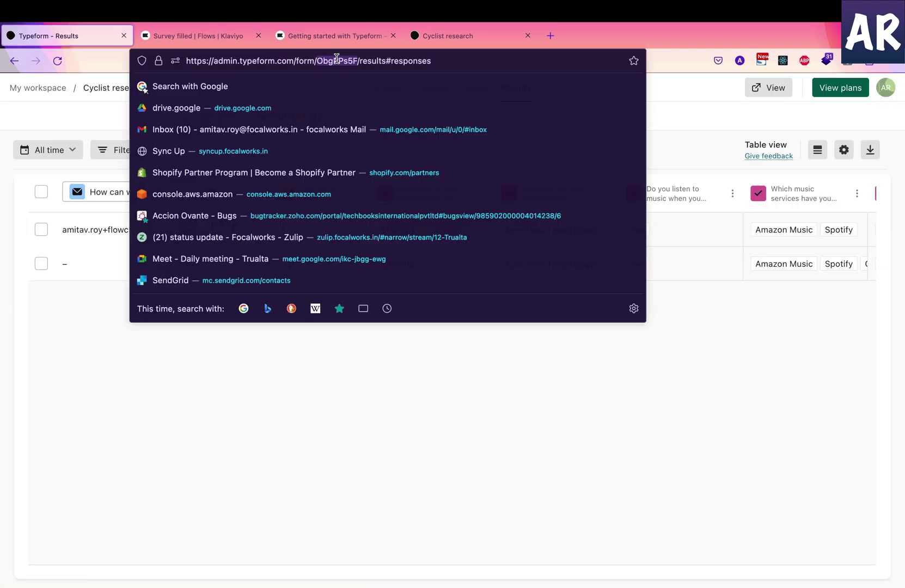
{"action": "key", "text": "super+c"}
{"action": "left_click", "coordinate": [206, 37]}
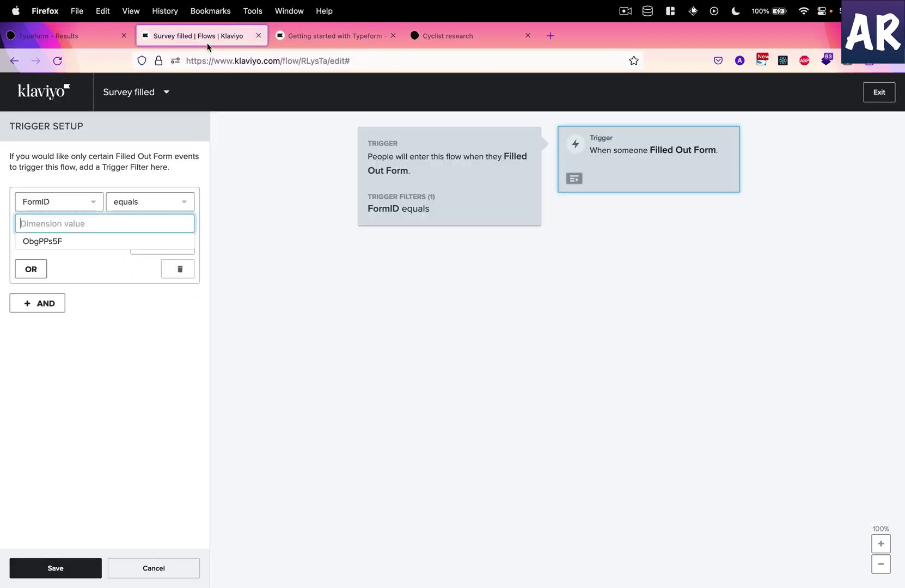
{"action": "key", "text": "super+v"}
{"action": "left_click", "coordinate": [60, 567]}
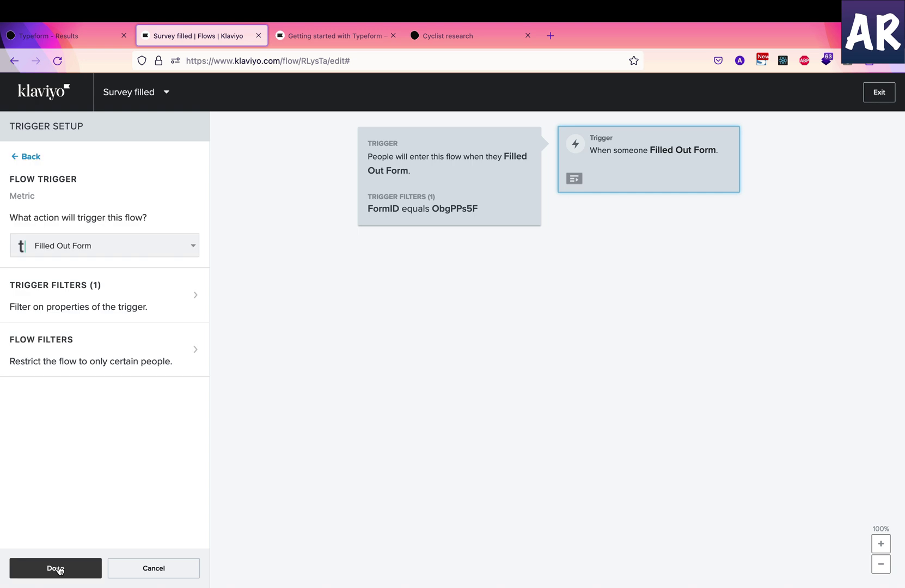
Add an Email step under the trigger and preview that both recent submissions qualify
{"action": "left_click", "coordinate": [101, 569]}
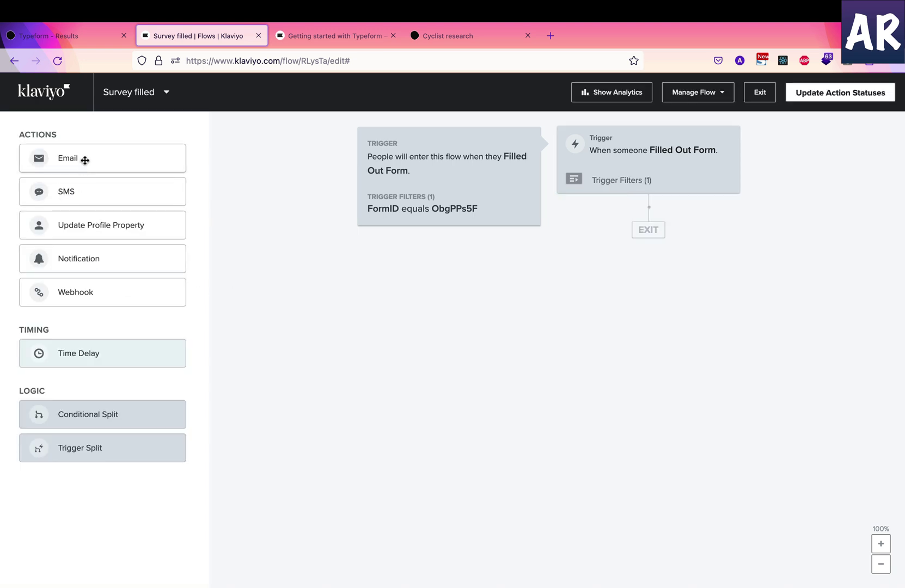
{"action": "left_click_drag", "start_coordinate": [80, 162], "coordinate": [650, 242]}
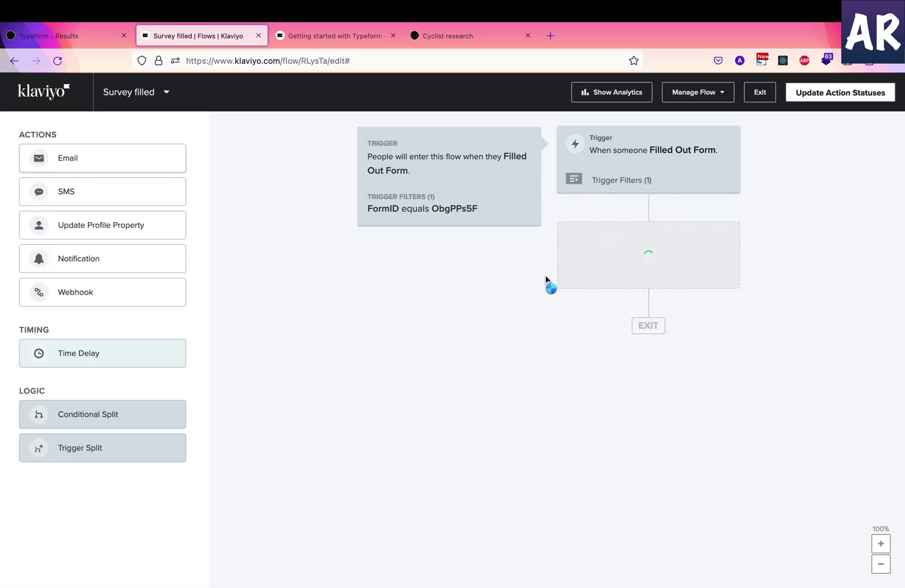
{"action": "left_click", "coordinate": [627, 187]}
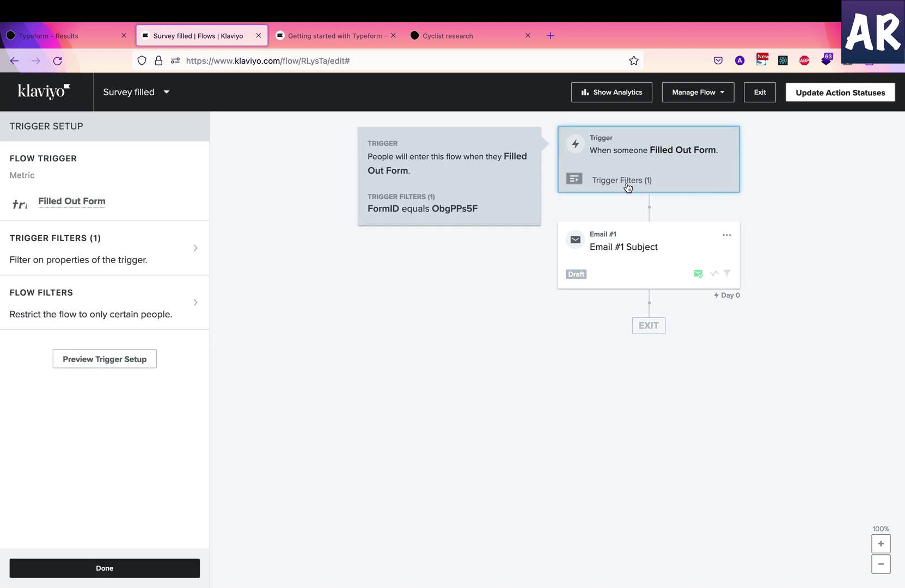
{"action": "left_click", "coordinate": [122, 367]}
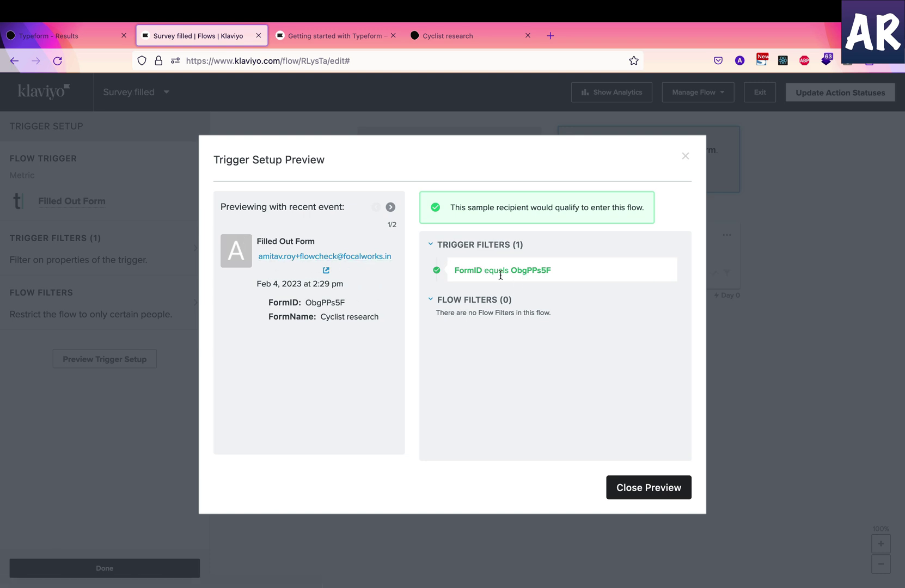
{"action": "left_click", "coordinate": [390, 208]}
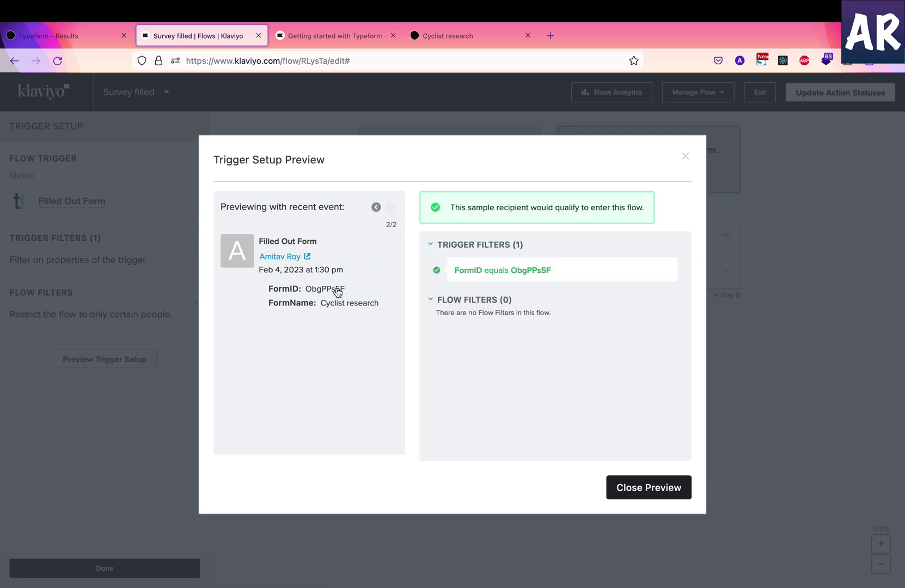
{"action": "left_click", "coordinate": [654, 486]}
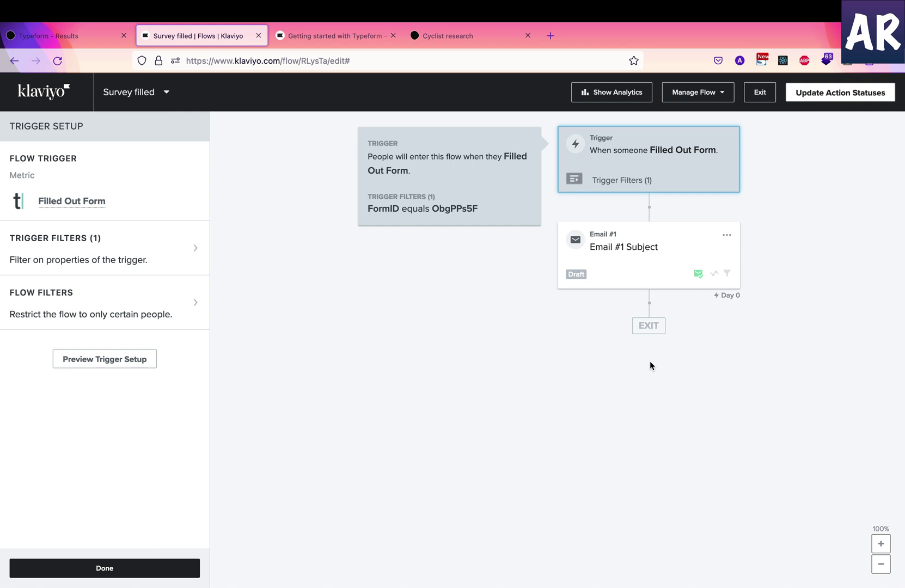
Edit Email #1 with the drag-and-drop Birthday - Discount template offering 15% off
{"action": "left_click", "coordinate": [632, 248]}
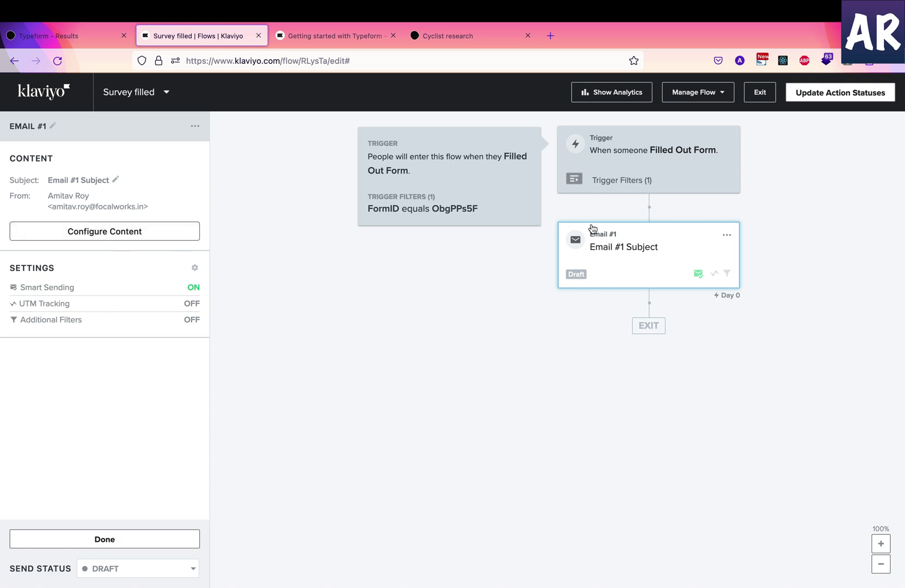
{"action": "left_click", "coordinate": [732, 243]}
{"action": "left_click", "coordinate": [727, 235]}
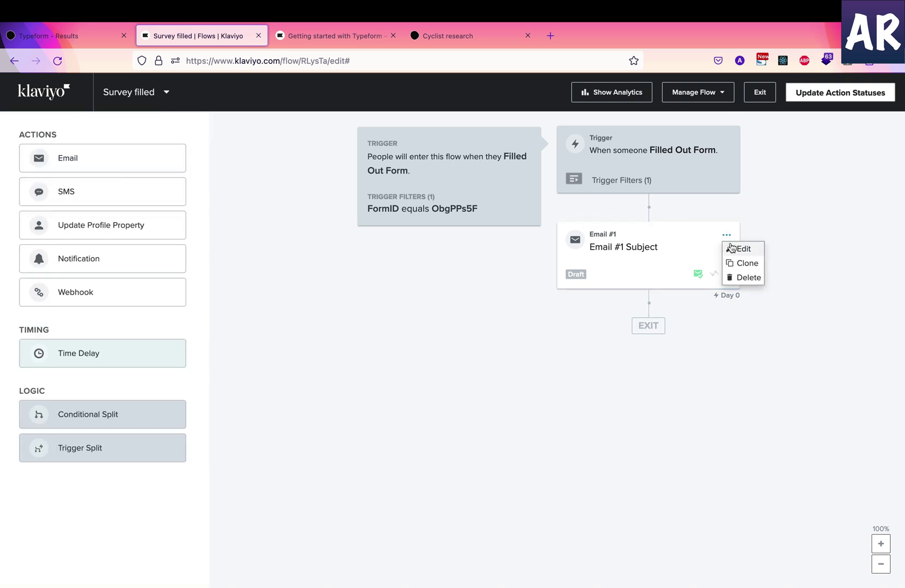
{"action": "left_click", "coordinate": [740, 248]}
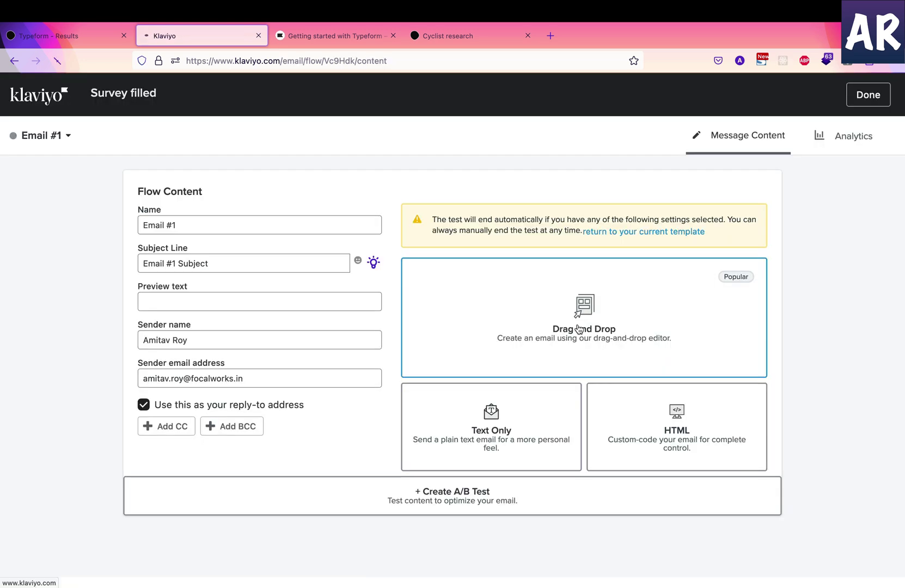
{"action": "left_click", "coordinate": [578, 328]}
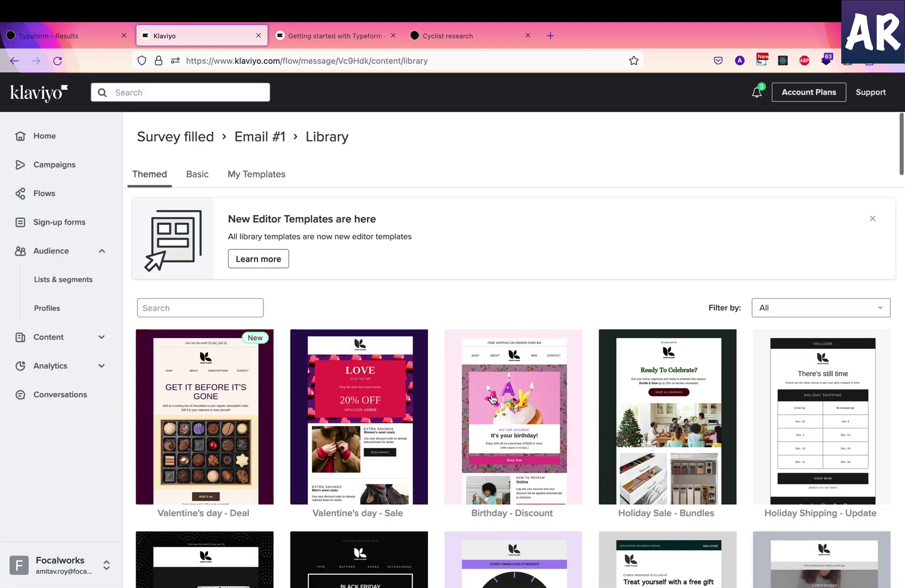
{"action": "left_click", "coordinate": [492, 399]}
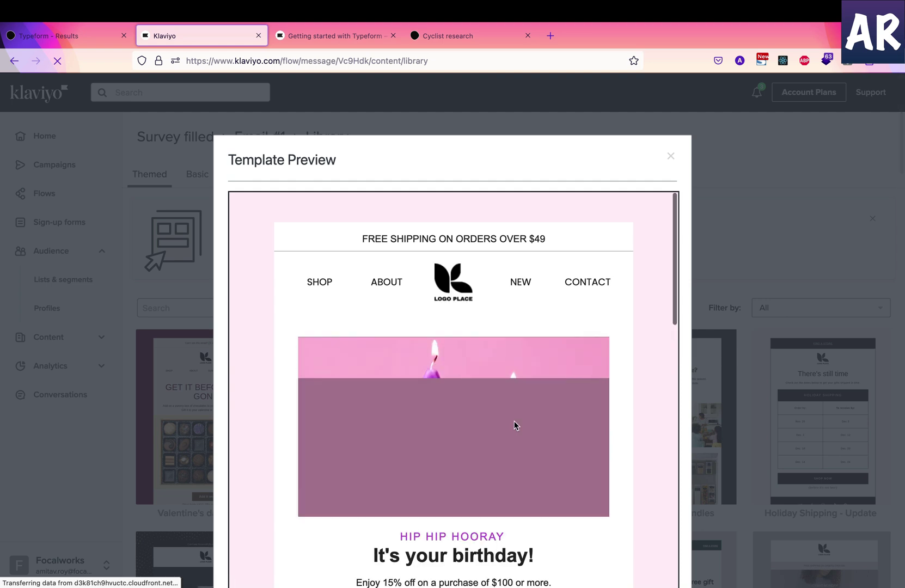
{"action": "scroll", "coordinate": [514, 423], "scroll_direction": "down", "scroll_amount": 15}
{"action": "left_click", "coordinate": [659, 500]}
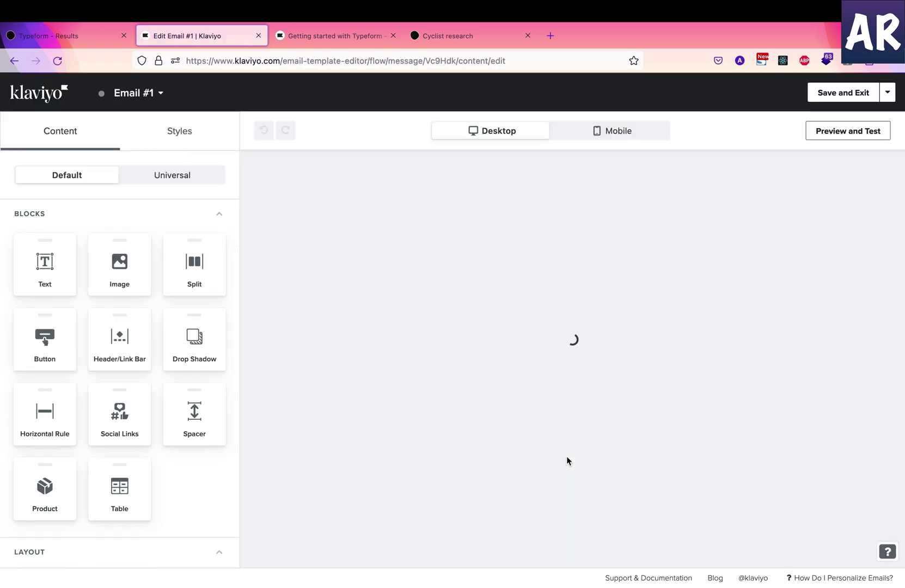
{"action": "scroll", "coordinate": [111, 449], "scroll_direction": "down", "scroll_amount": 2}
{"action": "scroll", "coordinate": [111, 452], "scroll_direction": "up", "scroll_amount": 2}
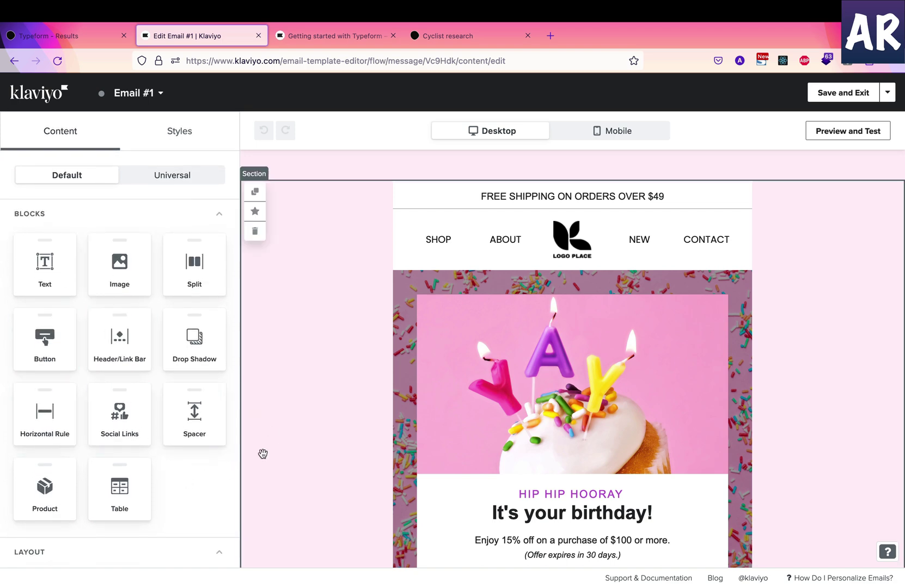
{"action": "scroll", "coordinate": [313, 365], "scroll_direction": "down", "scroll_amount": 3}
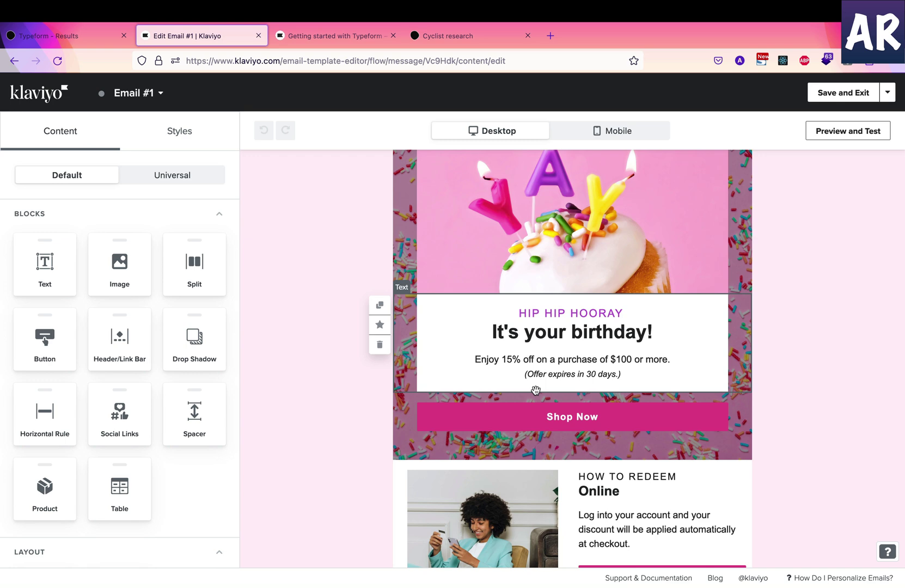
Save and exit the Email #1 editor, then exit the flow builder
{"action": "left_click", "coordinate": [843, 94]}
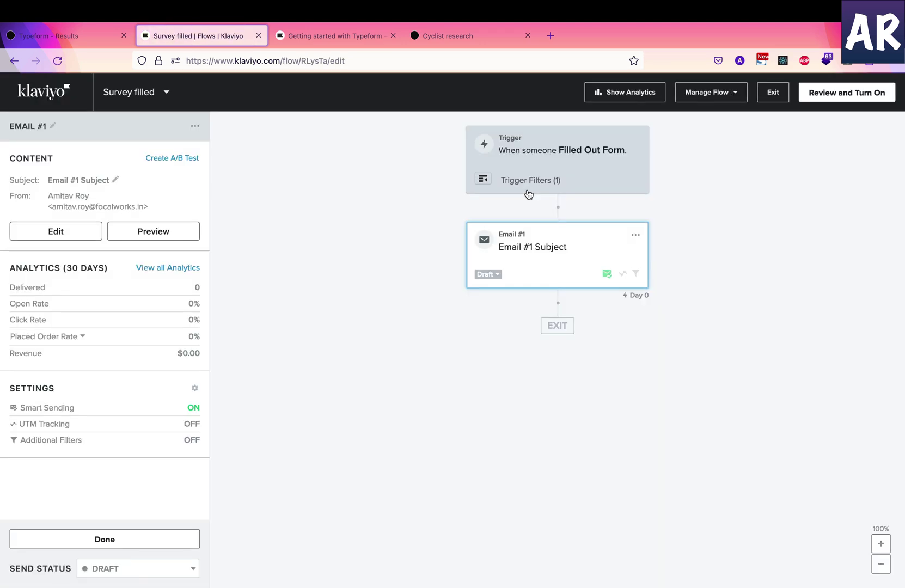
{"action": "left_click", "coordinate": [782, 94]}
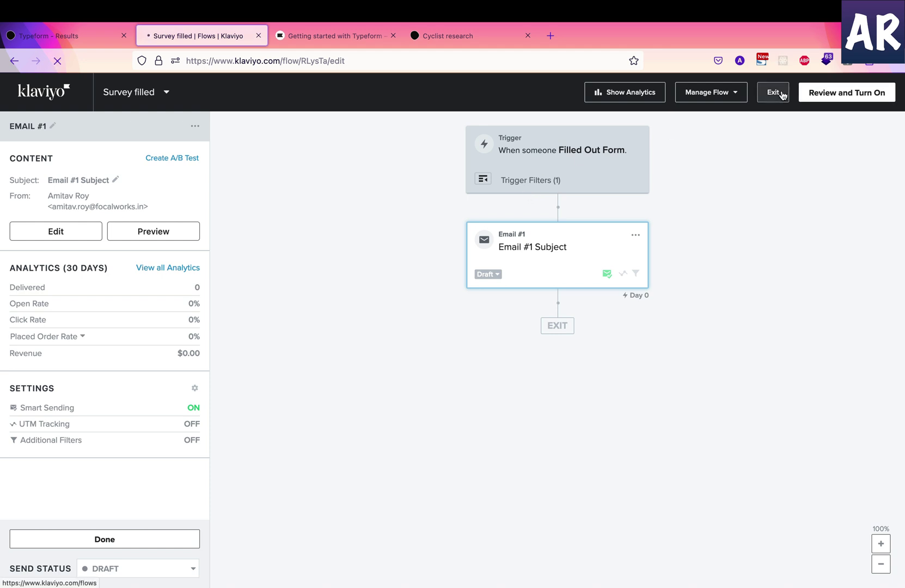